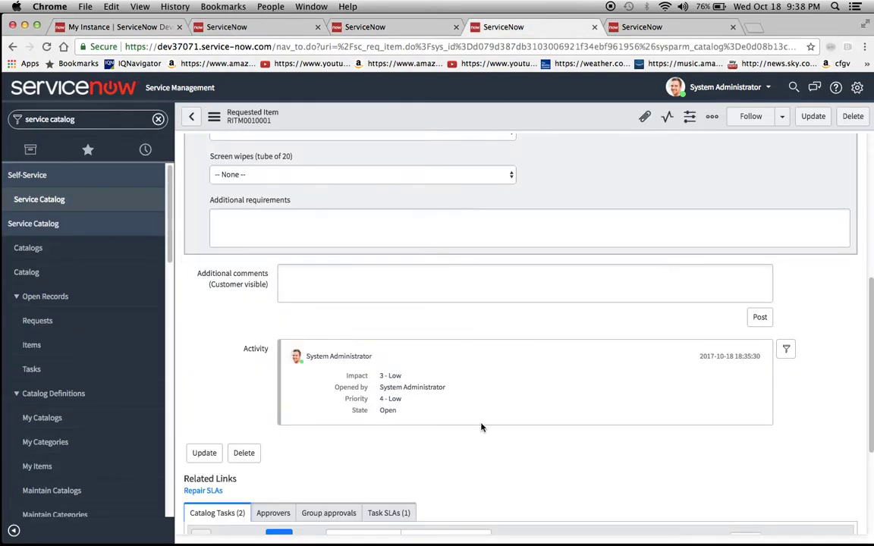
# Show the Task SLAs on RITM0010001 to confirm the Variable SLA is in progress.
pyautogui.scroll(5, 481, 427)
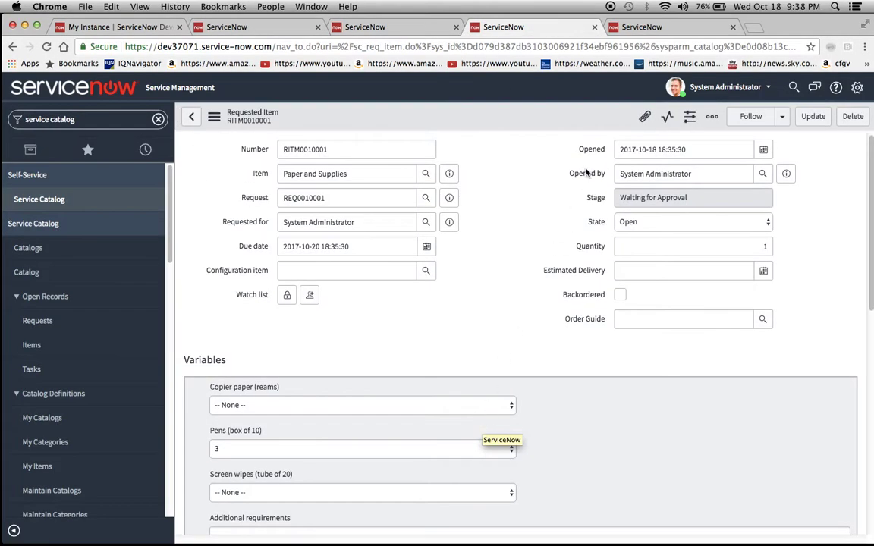
pyautogui.scroll(-10, 534, 274)
pyautogui.scroll(1, 533, 274)
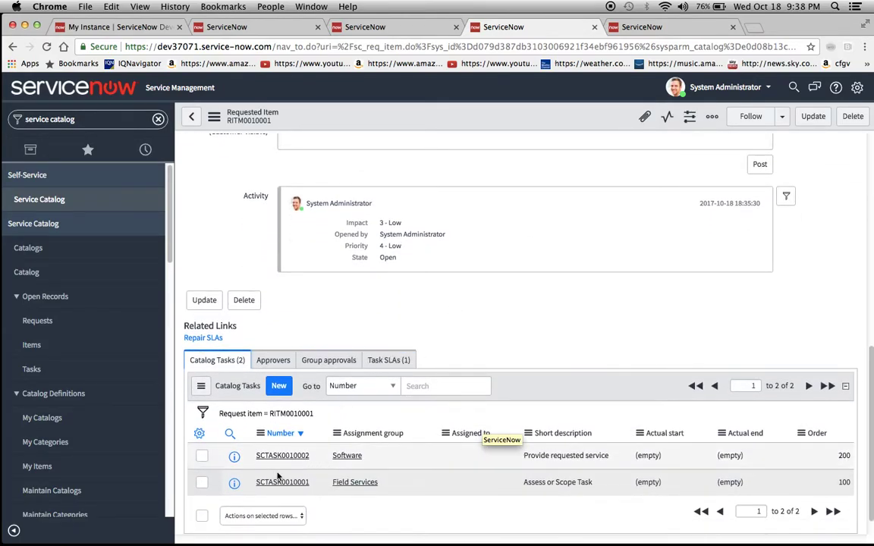
pyautogui.click(390, 362)
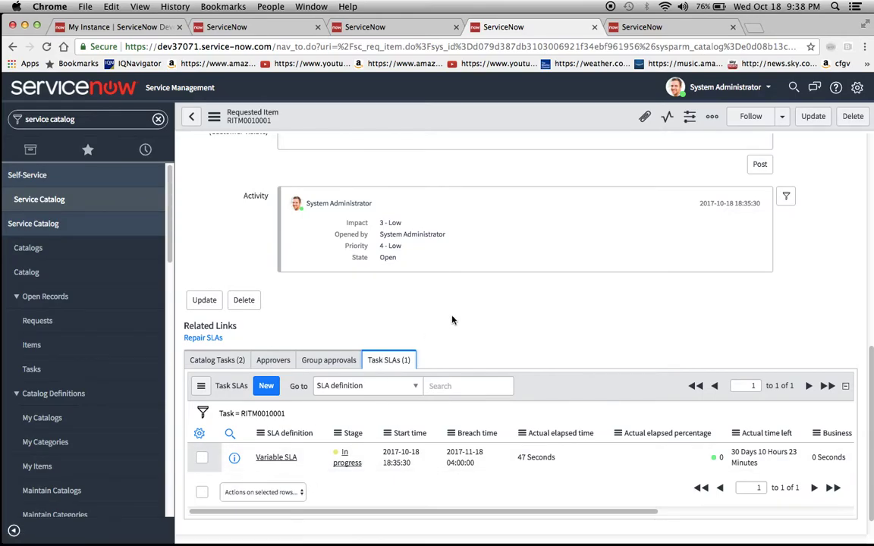
# View the Variable SLA definition and its Paper and Supplies start condition.
pyautogui.scroll(1, 463, 312)
pyautogui.scroll(10, 466, 310)
pyautogui.click(643, 27)
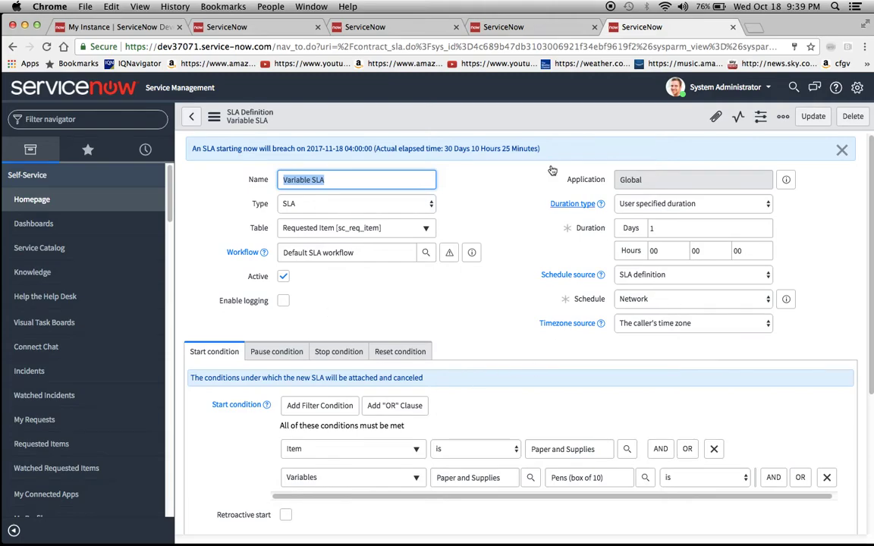
pyautogui.scroll(-2, 469, 278)
pyautogui.scroll(2, 431, 258)
# From the System Administration homepage, enter contract_sla.do in the navigator to get a blank SLA Definition form.
pyautogui.click(265, 29)
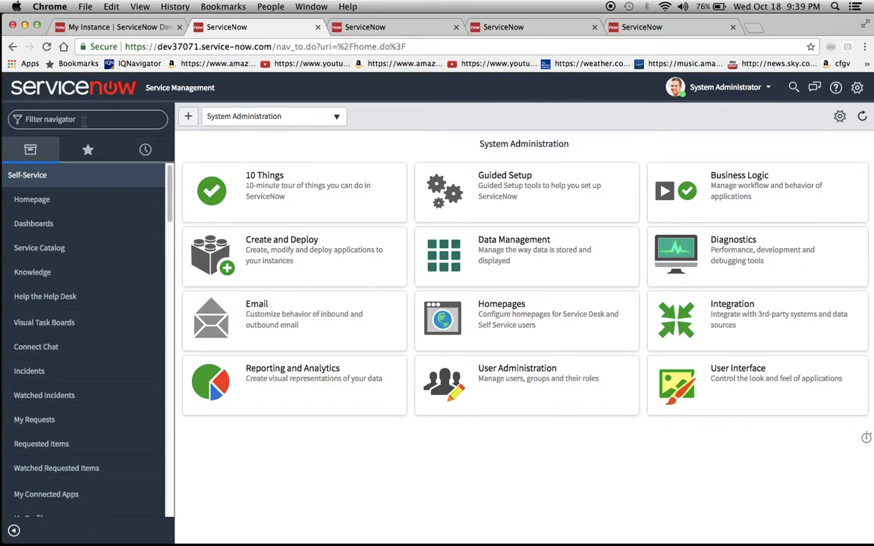
pyautogui.write('contract_sla')
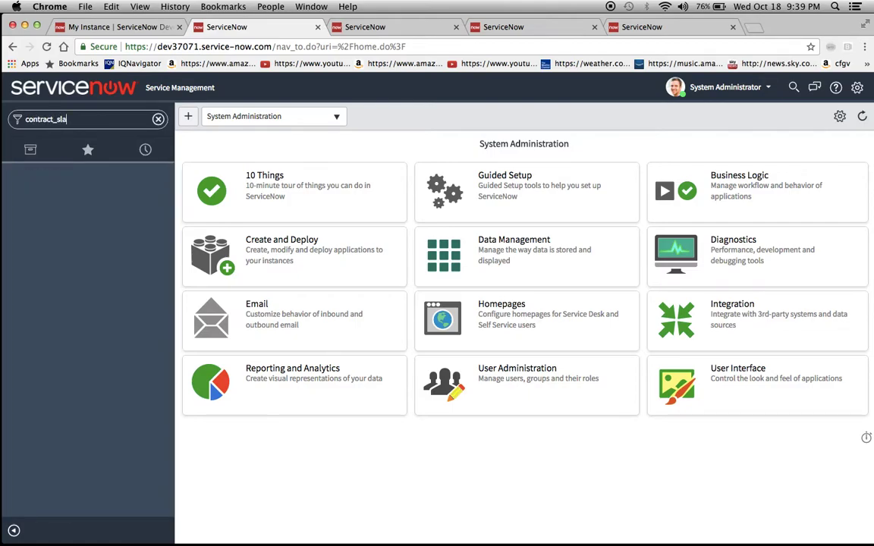
pyautogui.write('.do')
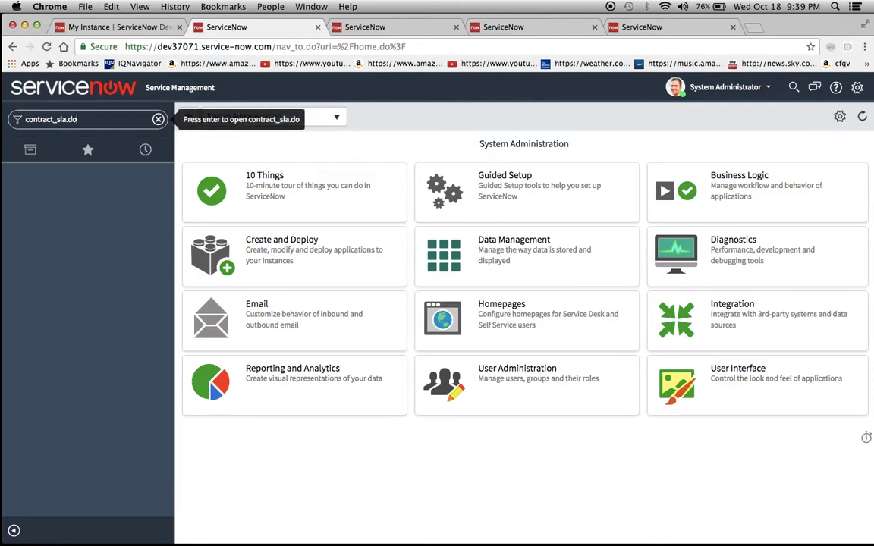
pyautogui.press('Return')
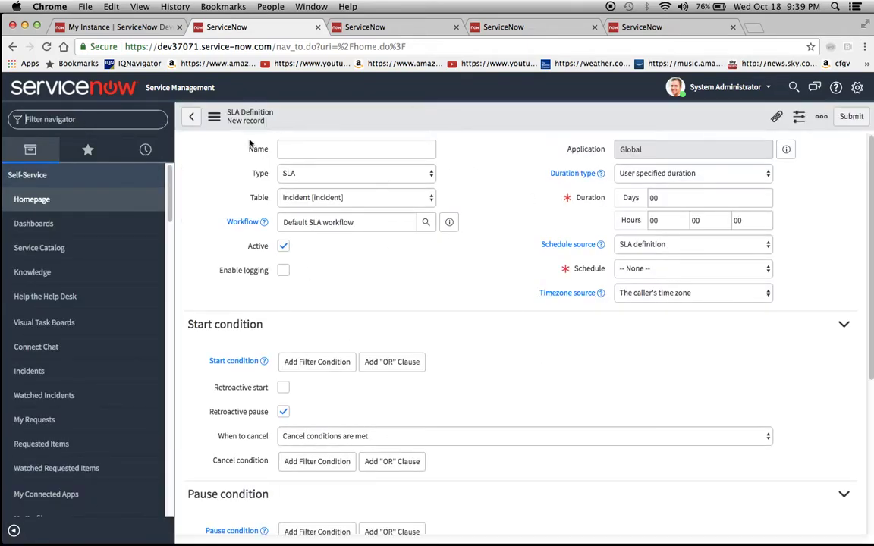
# Name the SLA definition 'Paper Variable' and apply it to the Requested Item [sc_req_item] table.
pyautogui.click(345, 148)
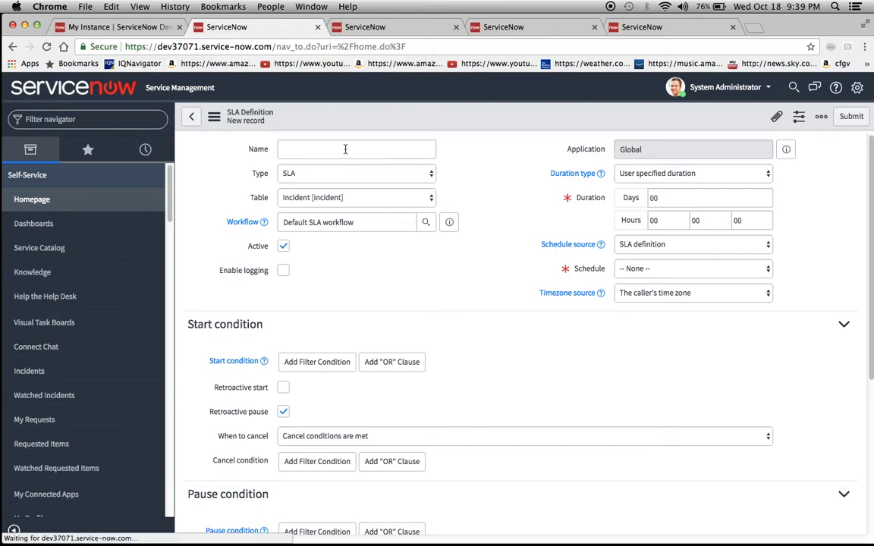
pyautogui.click(344, 149)
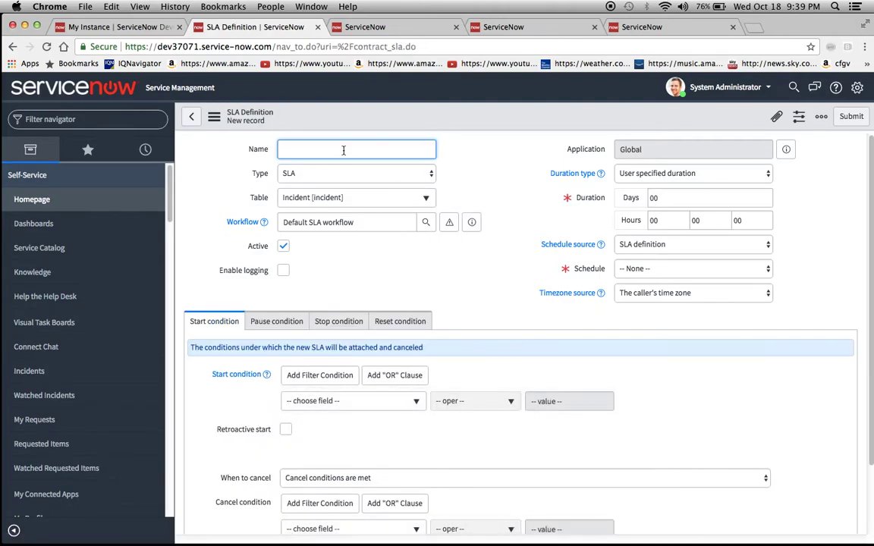
pyautogui.write('Paper')
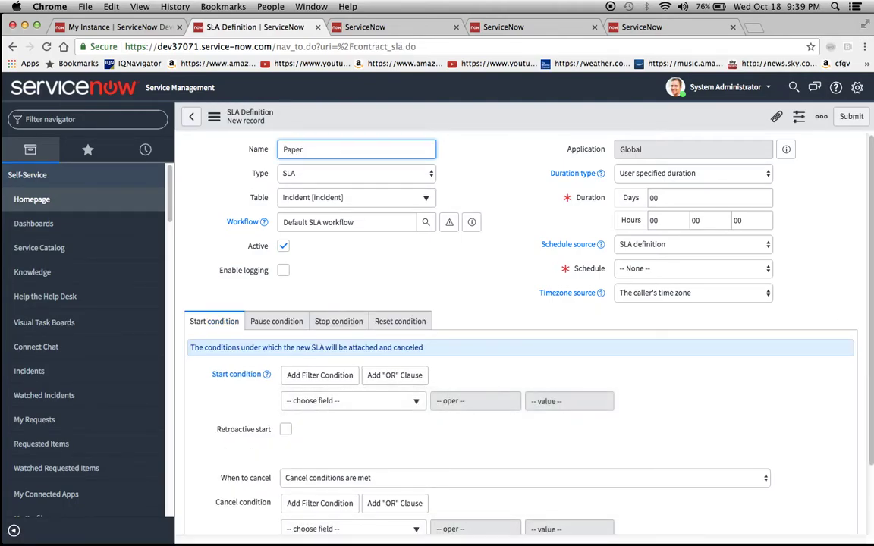
pyautogui.write(' Variable')
pyautogui.click(334, 236)
pyautogui.click(373, 199)
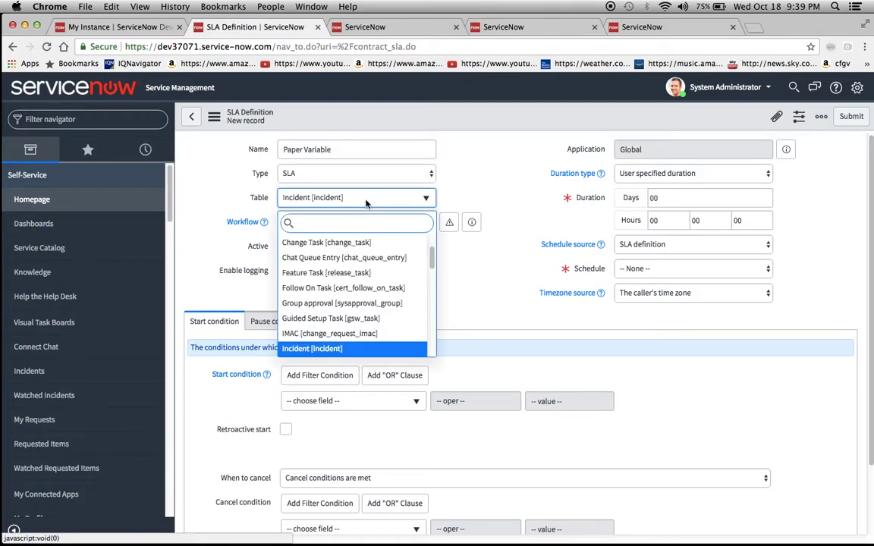
pyautogui.write('sc_re')
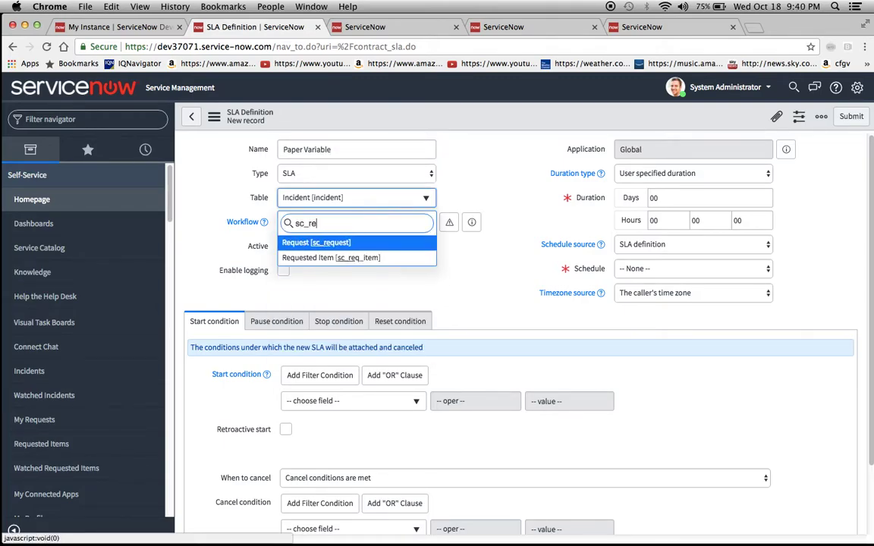
pyautogui.write('q_item')
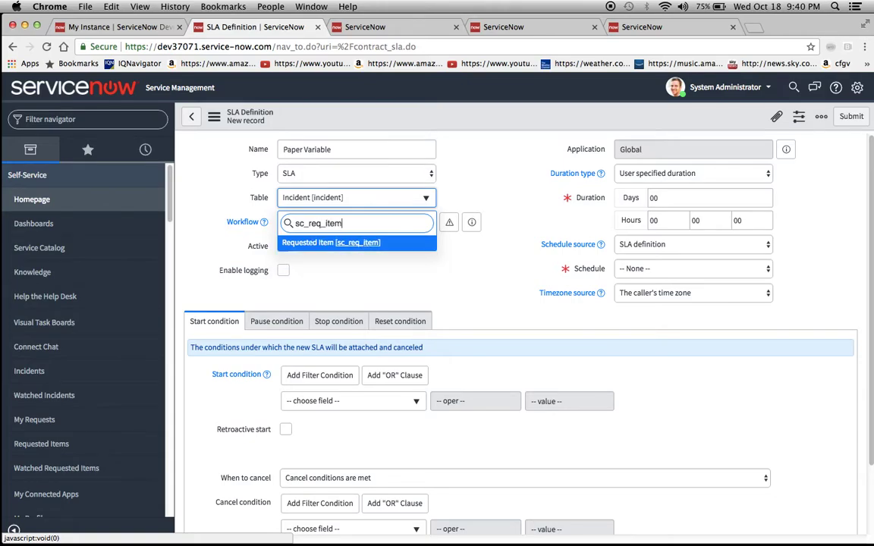
pyautogui.click(356, 243)
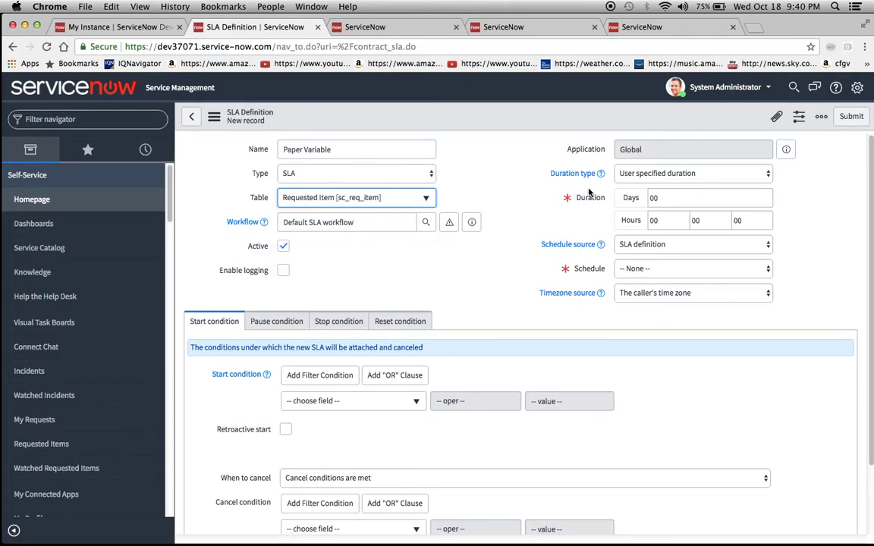
# Set the SLA duration to 1 day and use the Server schedule.
pyautogui.click(665, 199)
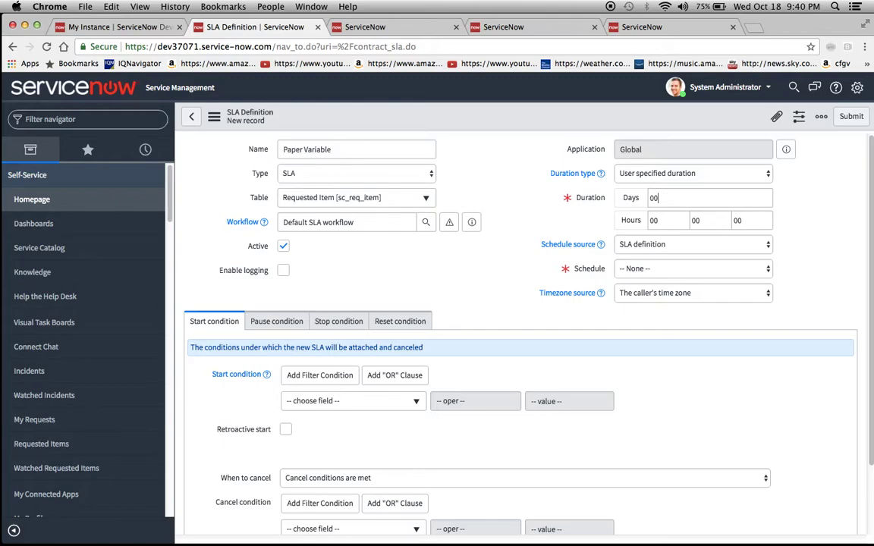
pyautogui.press('BackSpace')
pyautogui.write('1')
pyautogui.click(666, 269)
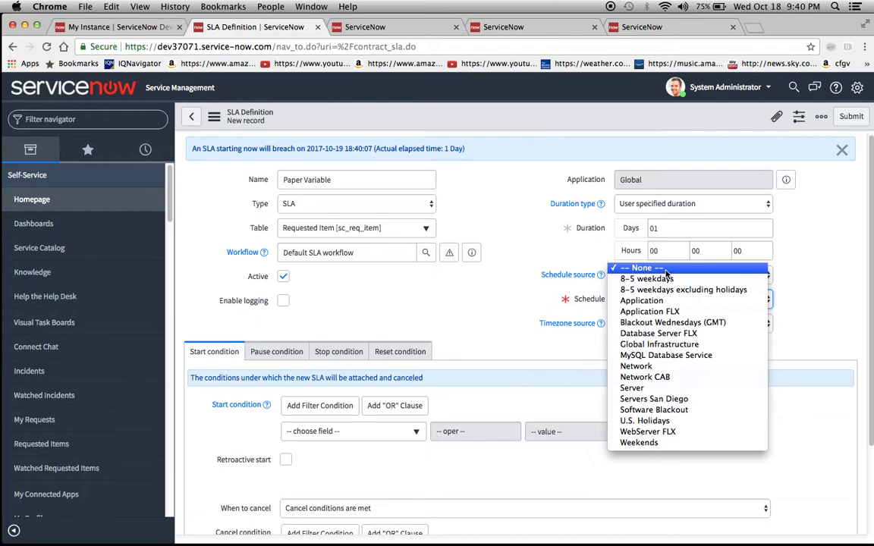
pyautogui.click(631, 388)
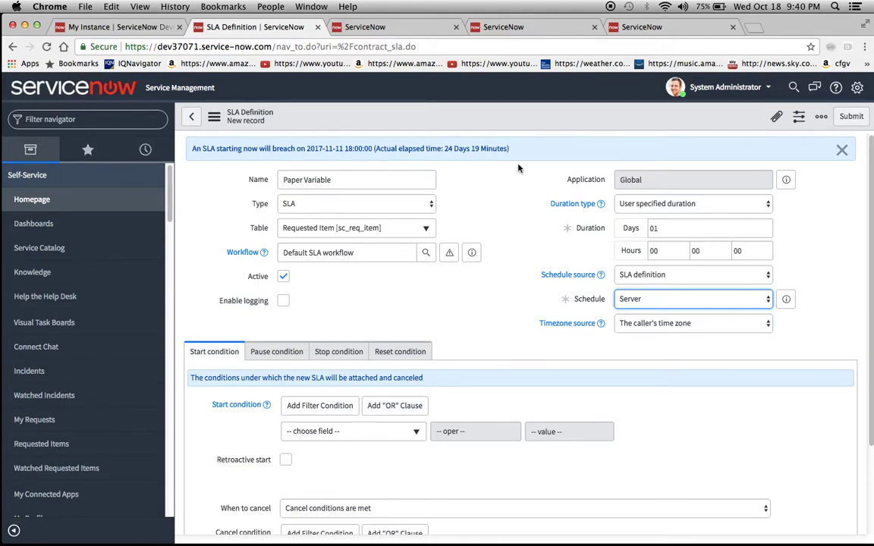
# Set the start condition to Item is Paper and Supplies and add a second AND row.
pyautogui.scroll(-3, 463, 331)
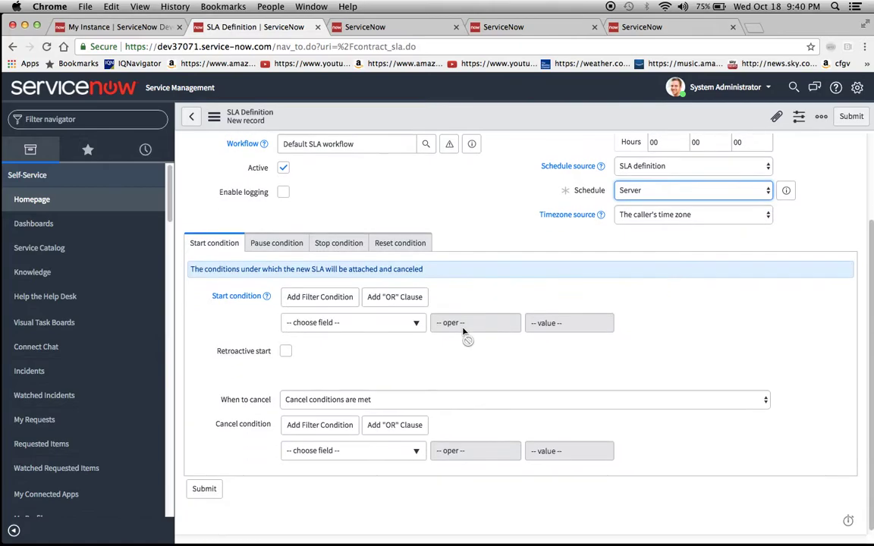
pyautogui.click(406, 322)
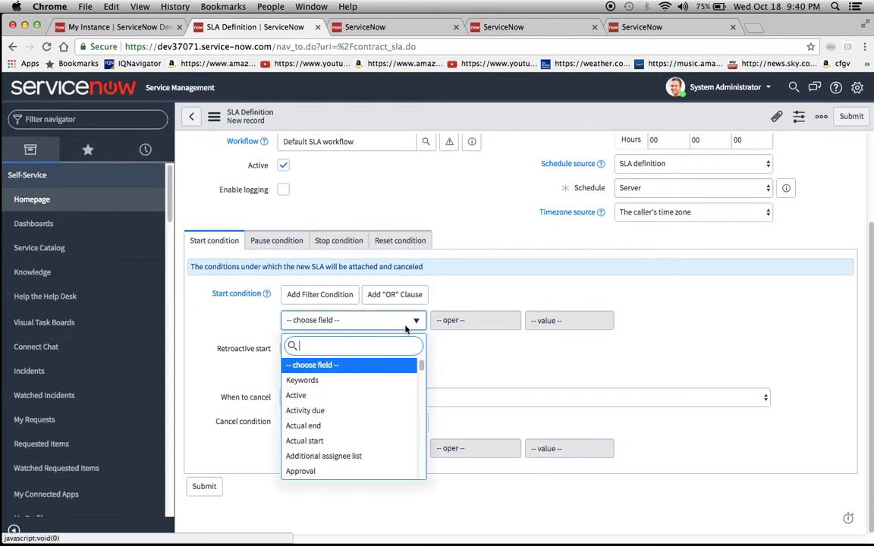
pyautogui.write('item')
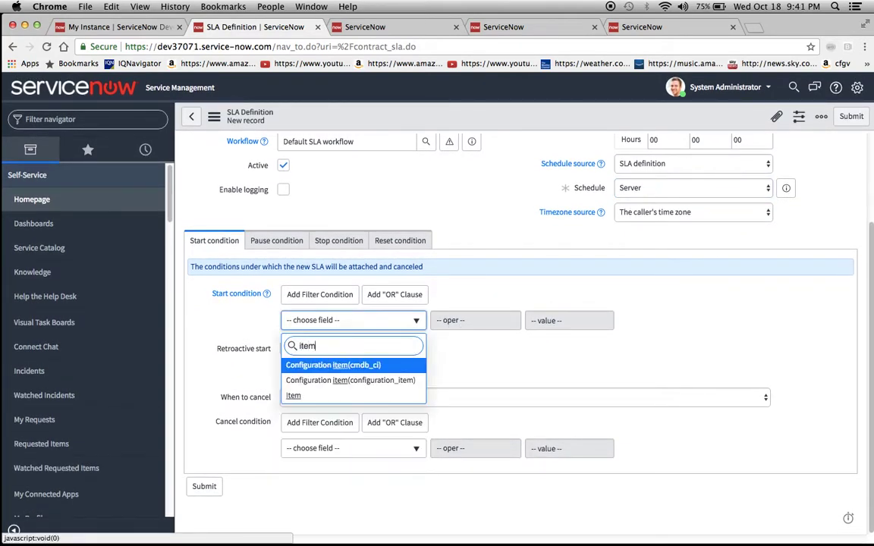
pyautogui.click(296, 396)
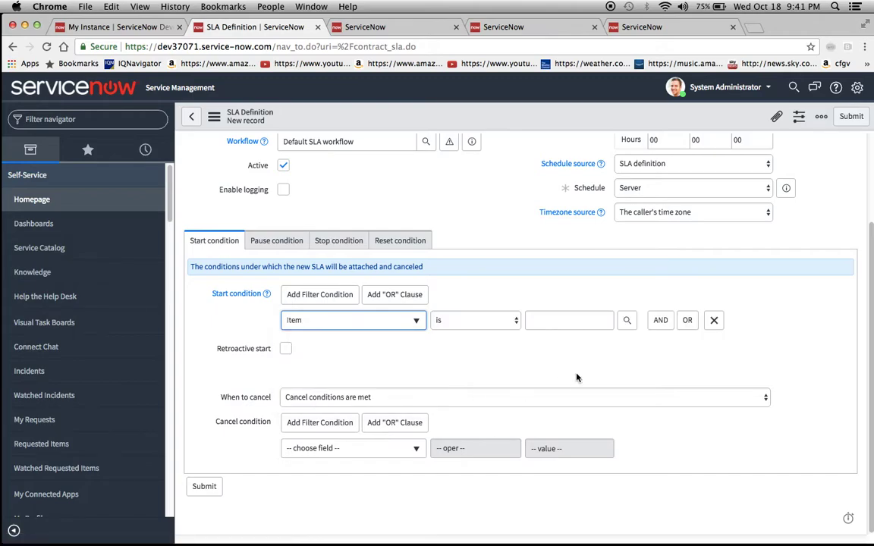
pyautogui.click(534, 320)
pyautogui.write('paper')
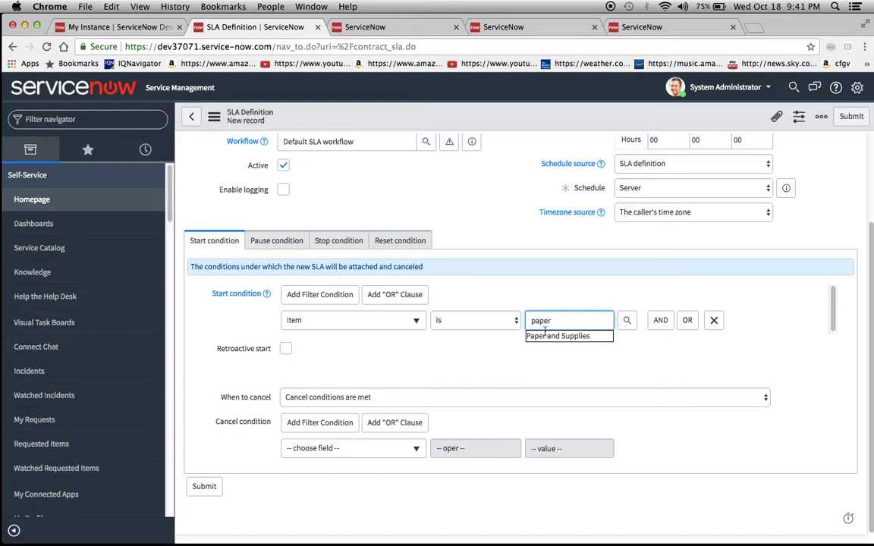
pyautogui.click(554, 336)
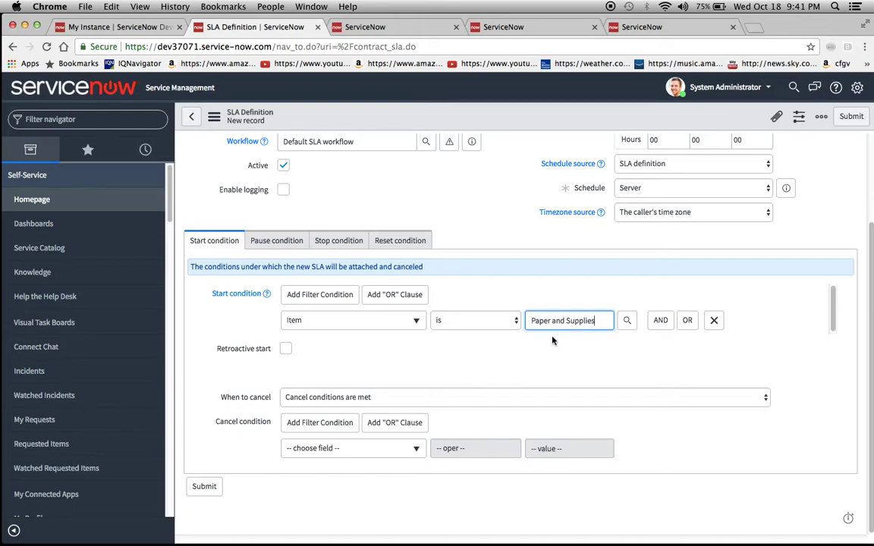
pyautogui.click(508, 320)
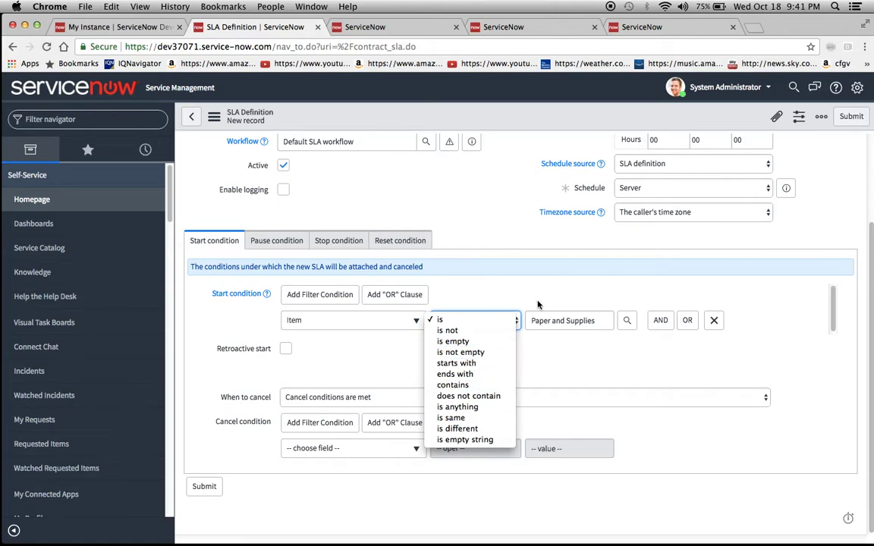
pyautogui.click(589, 363)
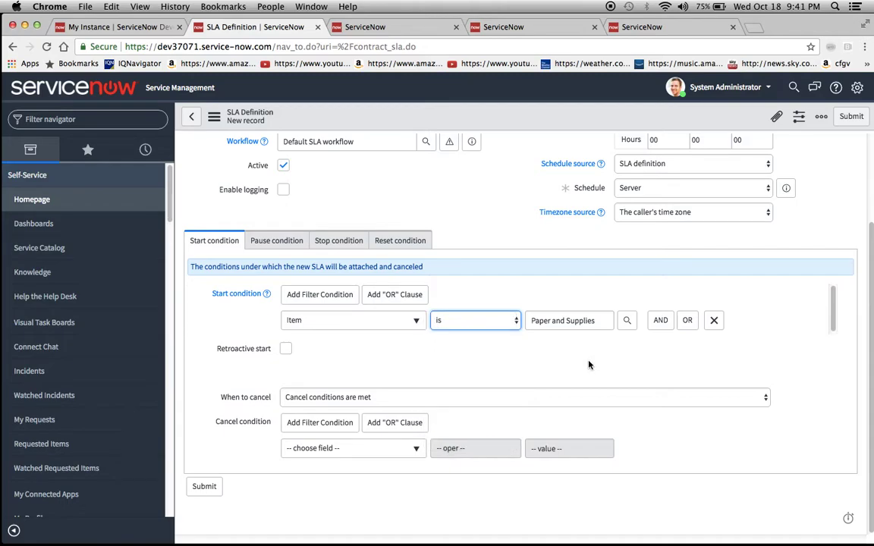
pyautogui.click(660, 321)
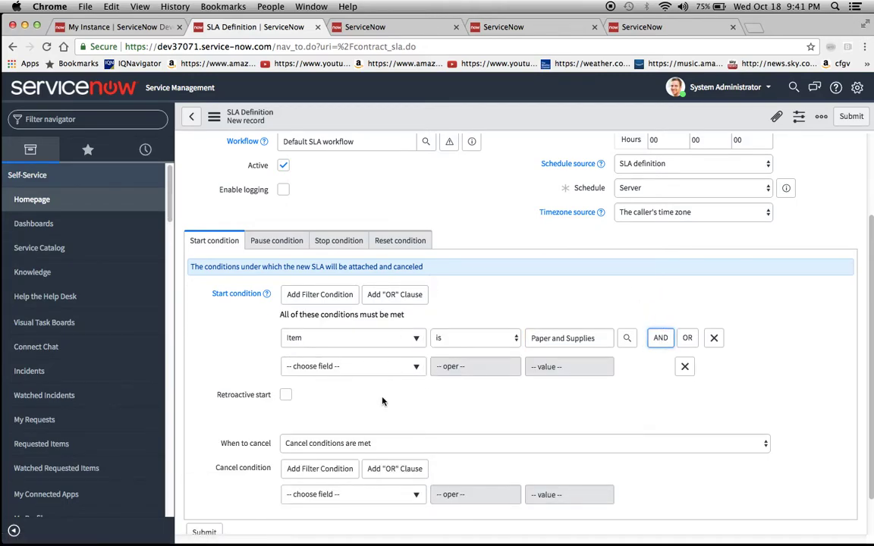
# Base the second condition row on Variables via Show Related Fields.
pyautogui.click(403, 369)
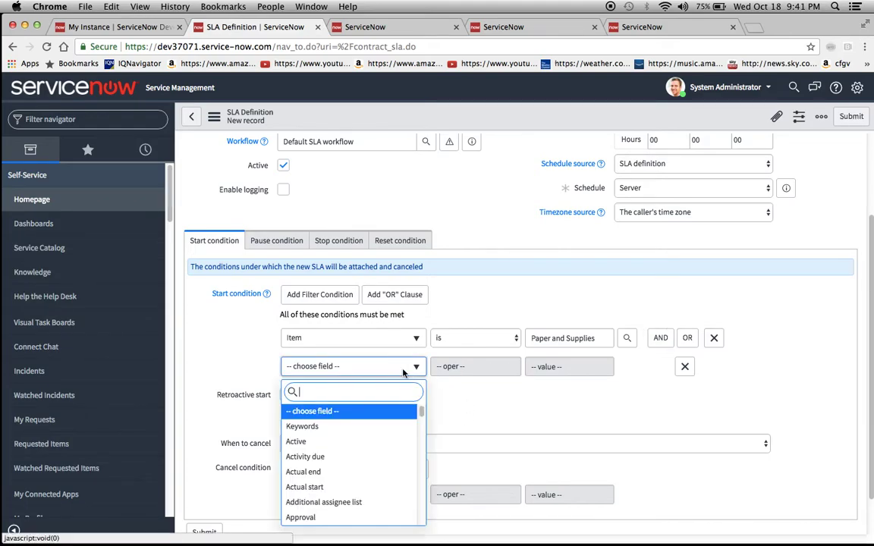
pyautogui.write('var')
pyautogui.press('BackSpace')
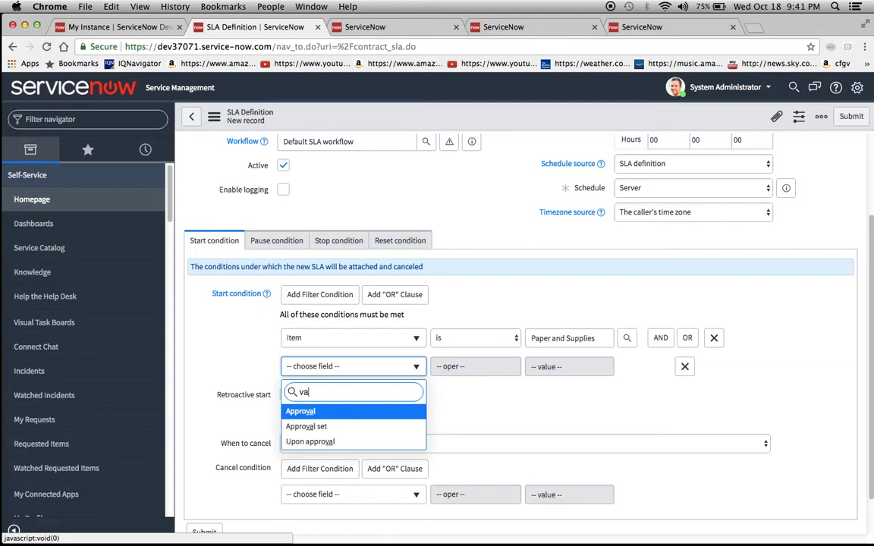
pyautogui.press('BackSpace')
pyautogui.press('BackSpace')
pyautogui.write('show')
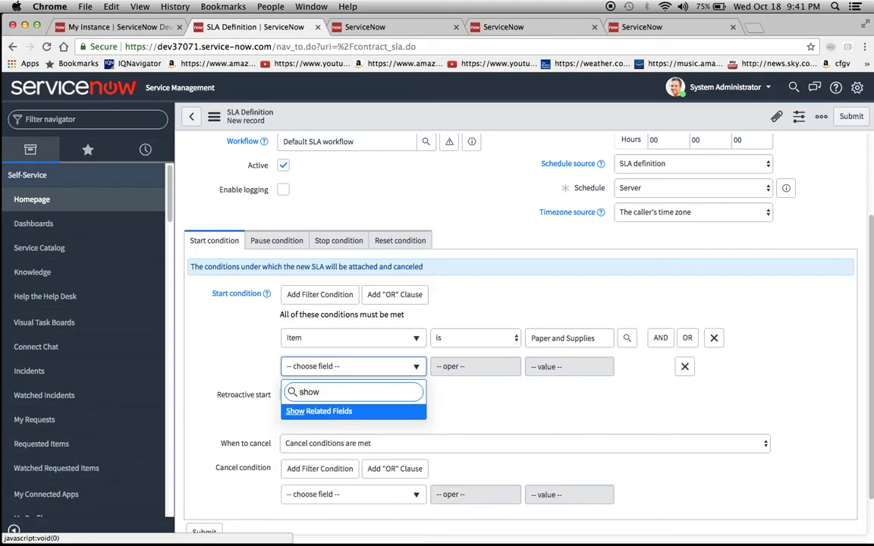
pyautogui.click(297, 413)
pyautogui.click(381, 369)
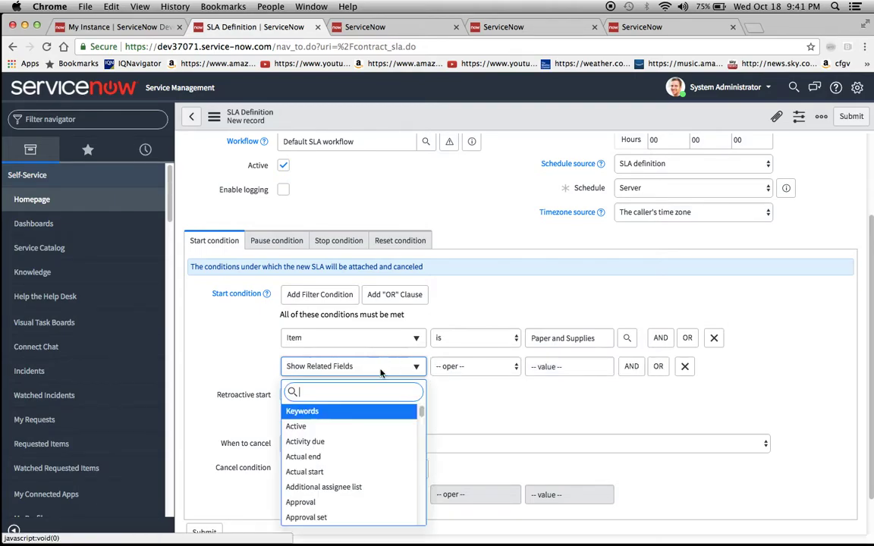
pyautogui.write('var')
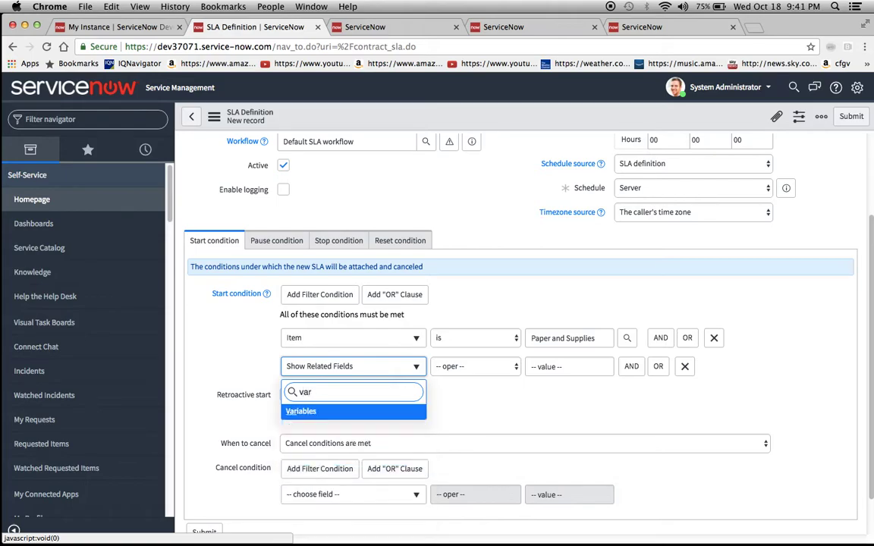
pyautogui.click(307, 413)
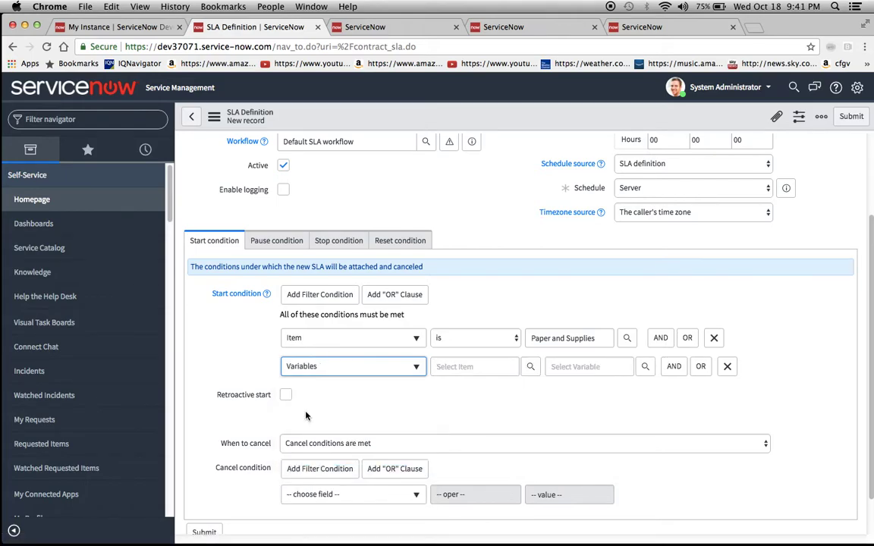
# Require the Paper and Supplies variable Pens (box of 10) to be 5.
pyautogui.click(472, 371)
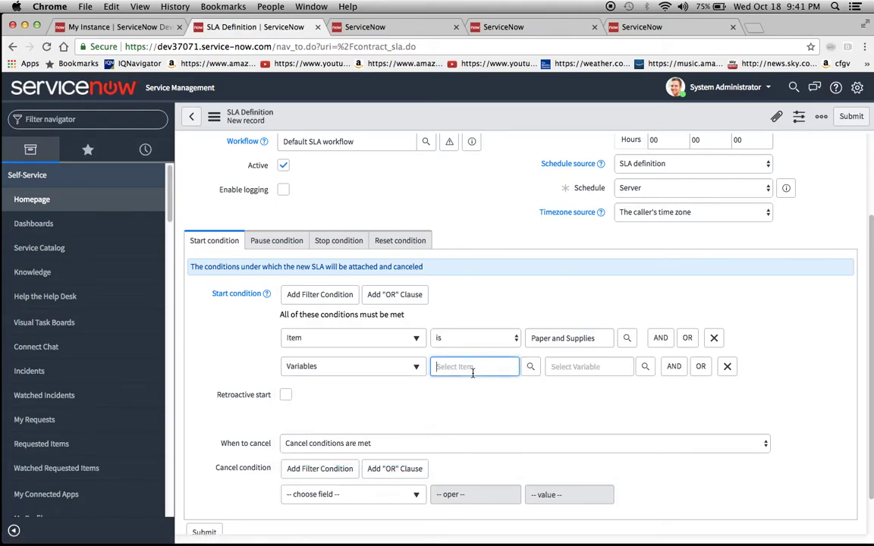
pyautogui.write('paper')
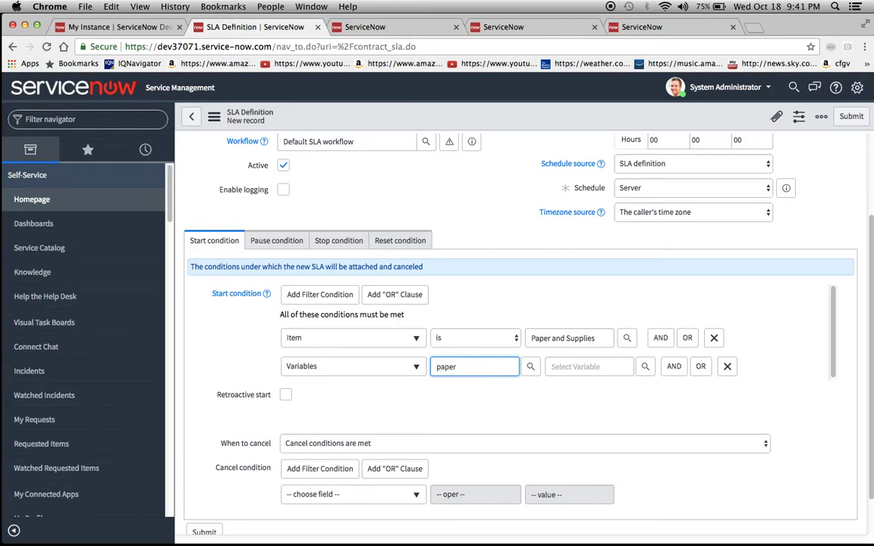
pyautogui.click(493, 398)
pyautogui.click(559, 368)
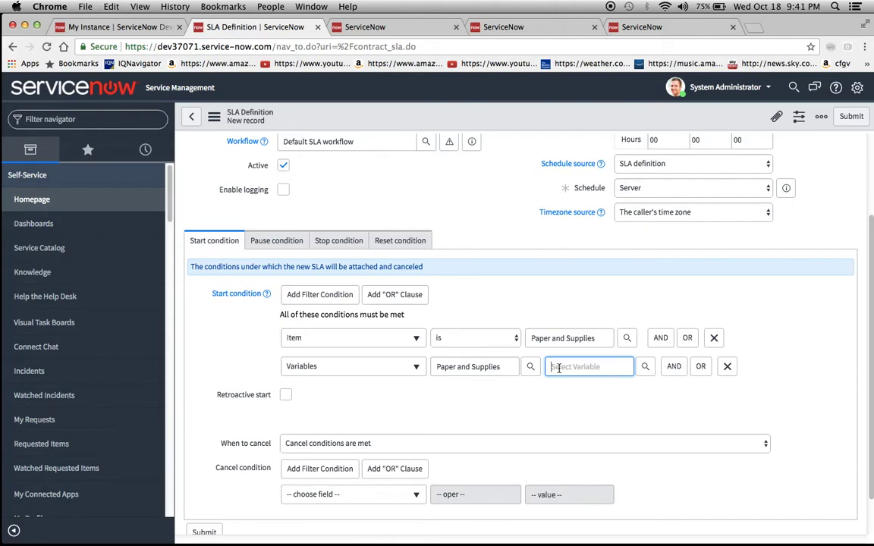
pyautogui.click(645, 368)
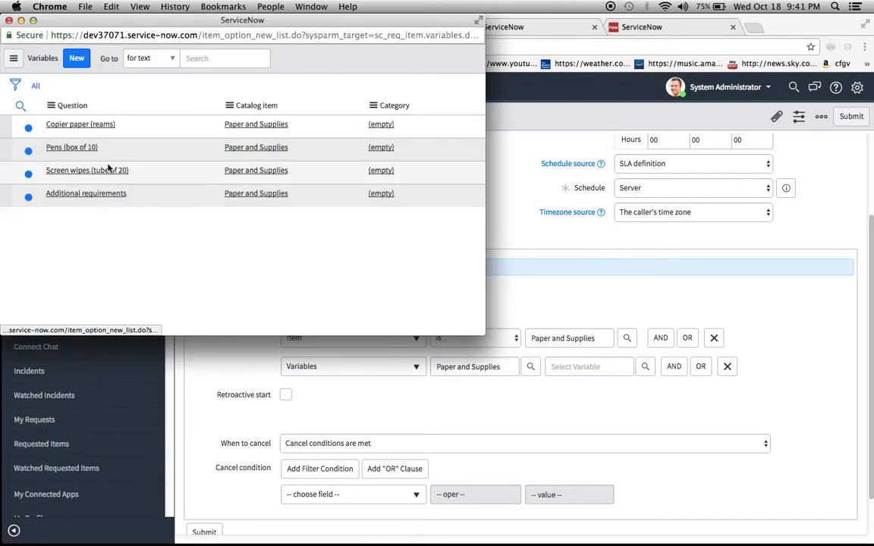
pyautogui.click(66, 147)
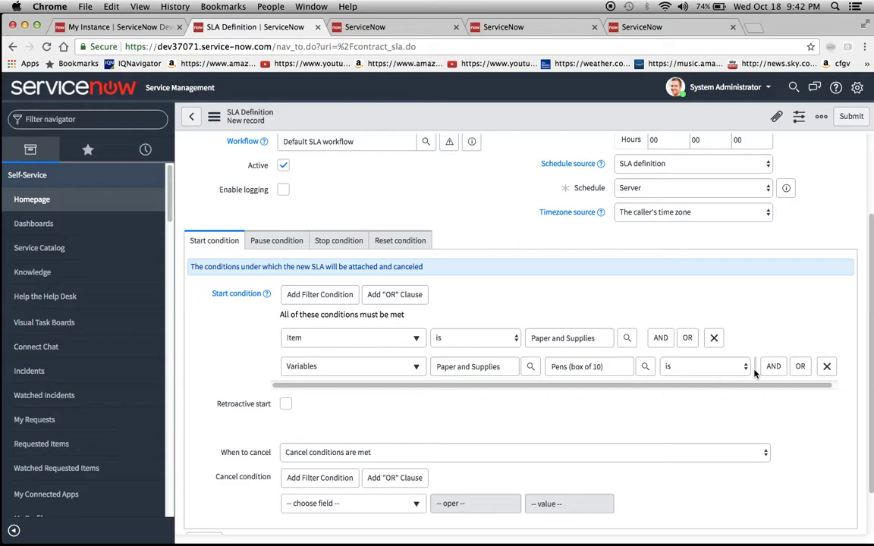
pyautogui.click(759, 368)
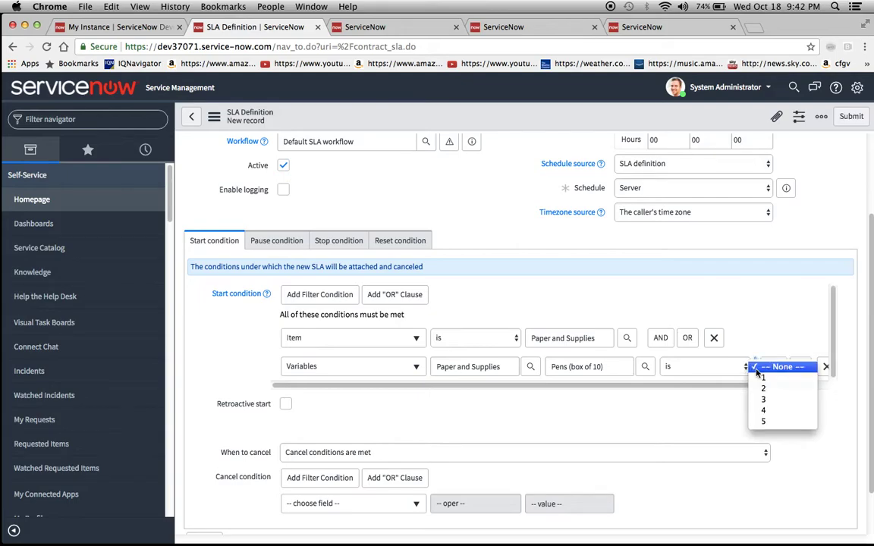
pyautogui.click(765, 422)
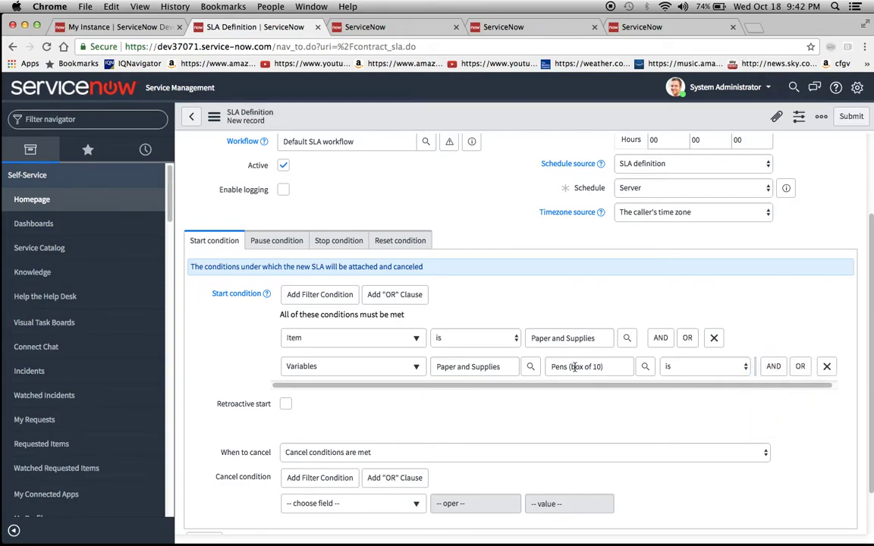
pyautogui.scroll(-2, 614, 354)
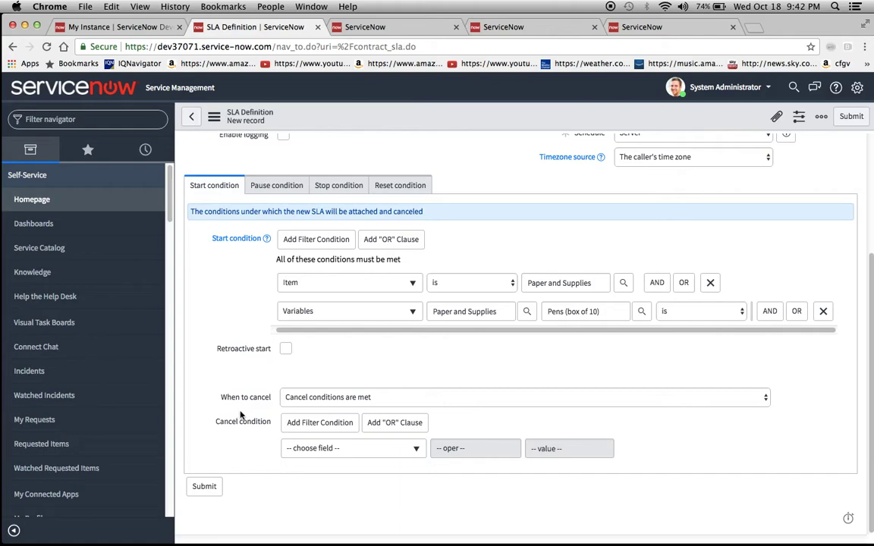
# Set the stop condition to State is Closed Complete.
pyautogui.click(354, 193)
pyautogui.click(408, 344)
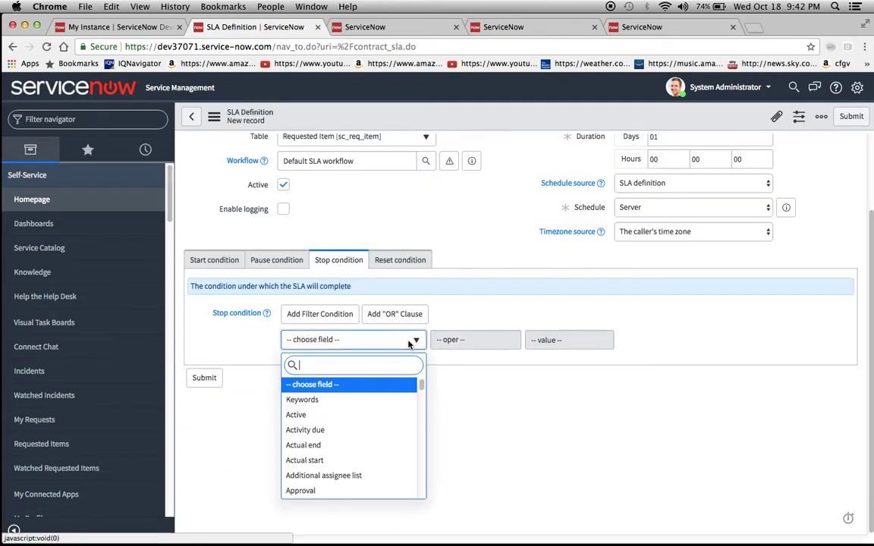
pyautogui.write('state')
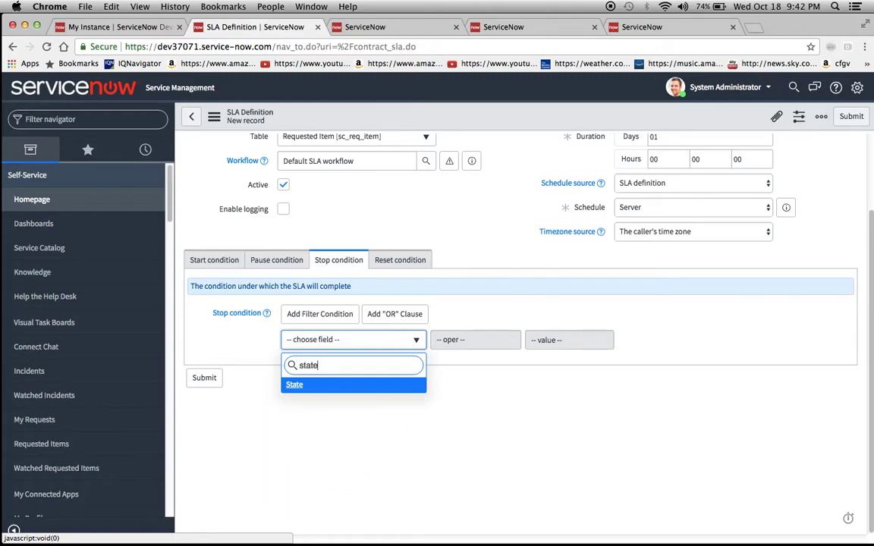
pyautogui.press('Return')
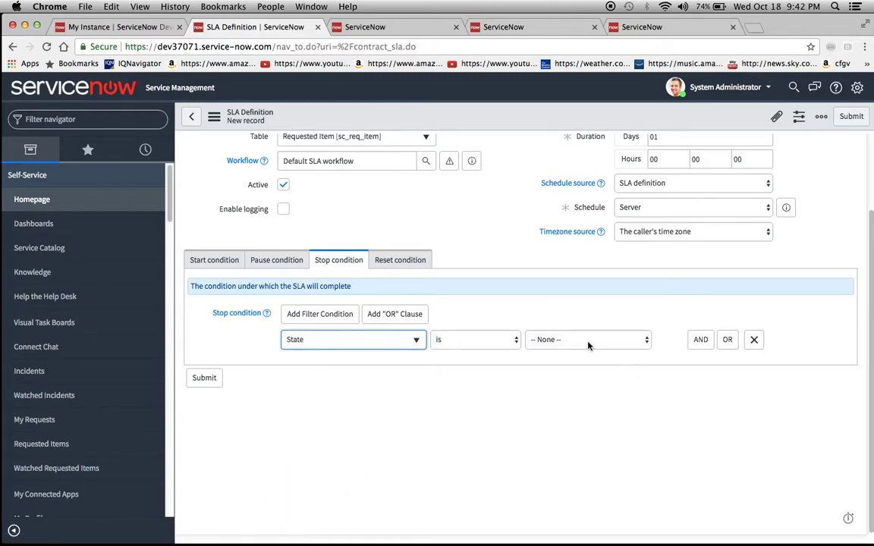
pyautogui.click(589, 343)
pyautogui.click(592, 382)
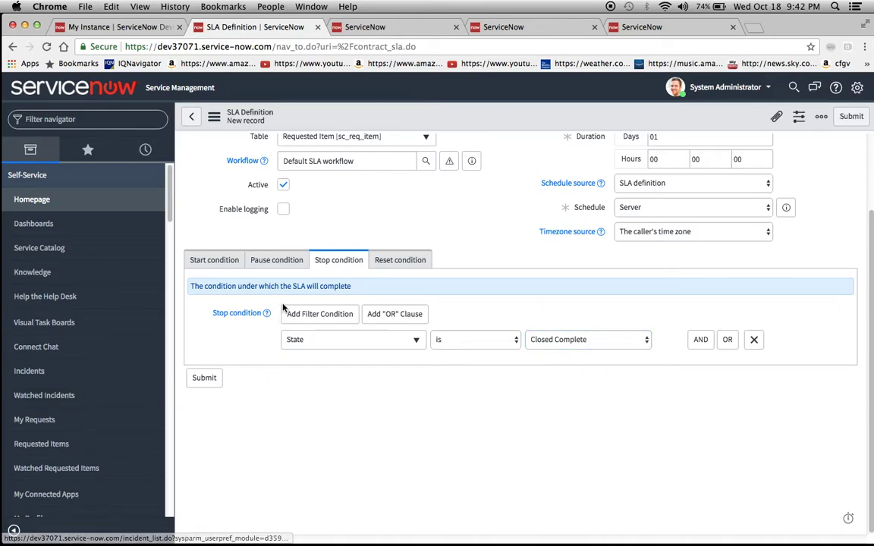
# Save the Paper Variable SLA definition from the form menu and return to its start conditions.
pyautogui.click(214, 117)
pyautogui.click(255, 126)
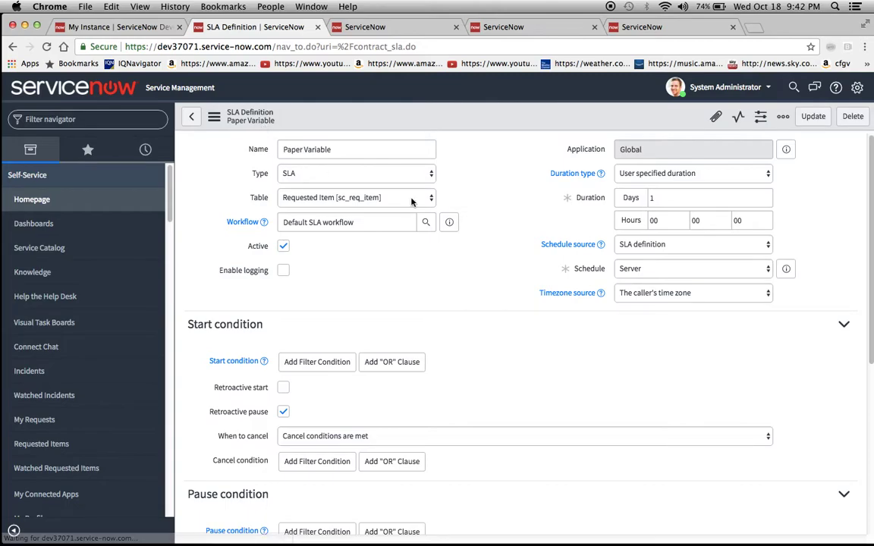
pyautogui.click(354, 149)
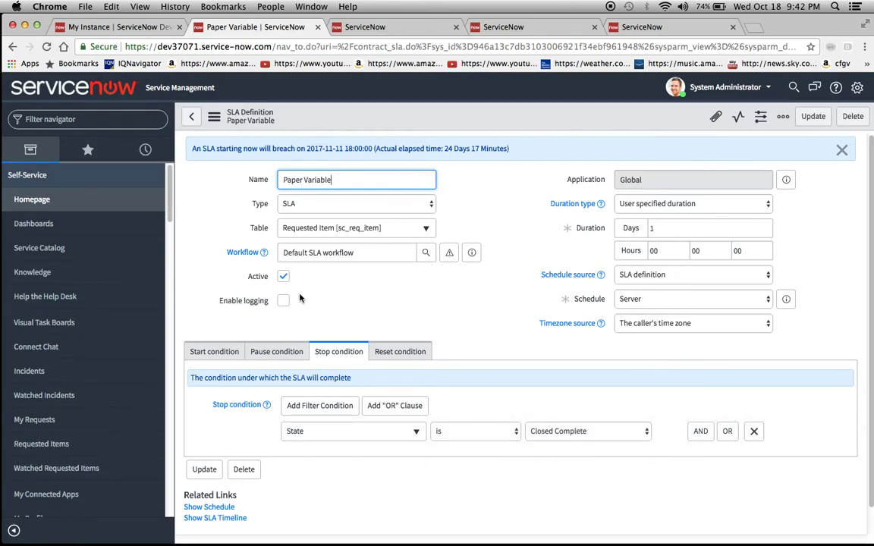
pyautogui.click(213, 353)
# Add an AND start condition Priority is 1 - Critical.
pyautogui.scroll(-3, 385, 429)
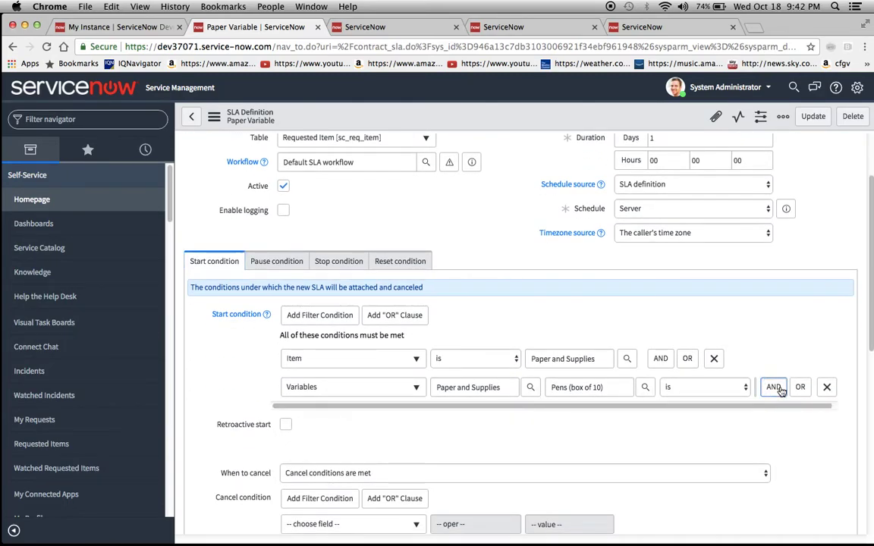
pyautogui.click(773, 386)
pyautogui.click(373, 415)
pyautogui.write('prior')
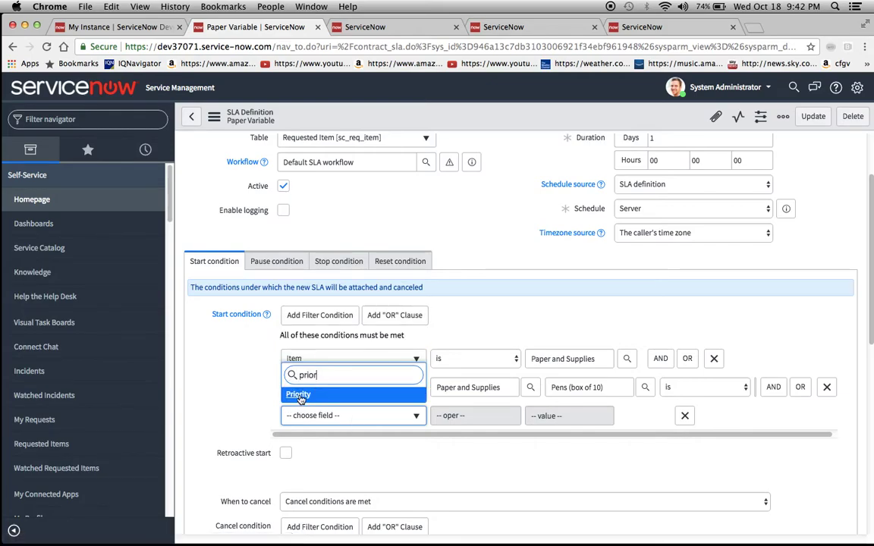
pyautogui.press('Return')
pyautogui.click(531, 416)
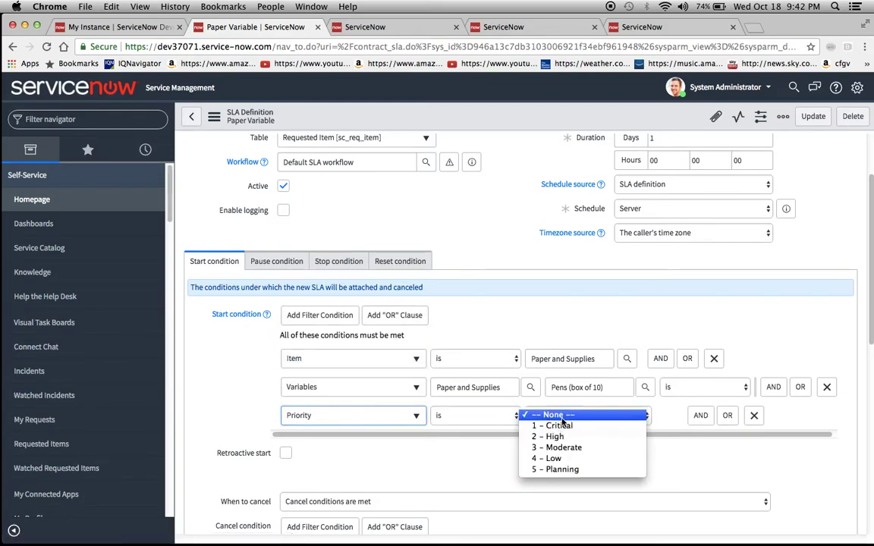
pyautogui.click(566, 426)
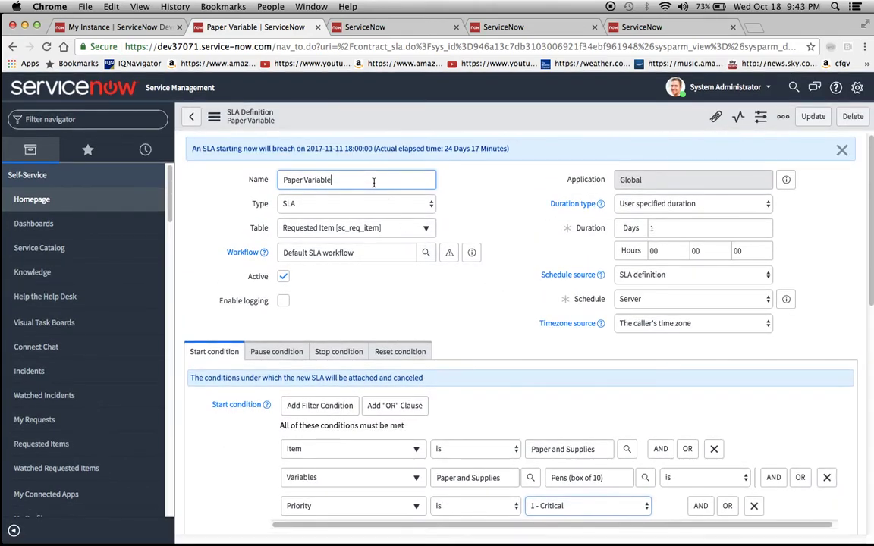
# Rename it 'Paper Variable - Critical', set a 1-hour duration, and insert it as a new record.
pyautogui.click(374, 180)
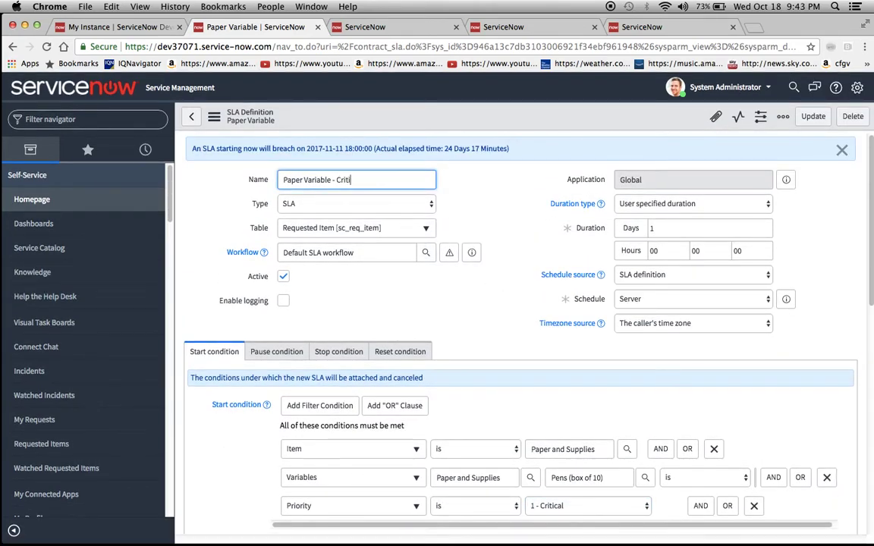
pyautogui.write('- Critical')
pyautogui.doubleClick(652, 229)
pyautogui.press('BackSpace')
pyautogui.click(662, 250)
pyautogui.press('BackSpace')
pyautogui.write('1')
pyautogui.click(675, 199)
pyautogui.click(521, 256)
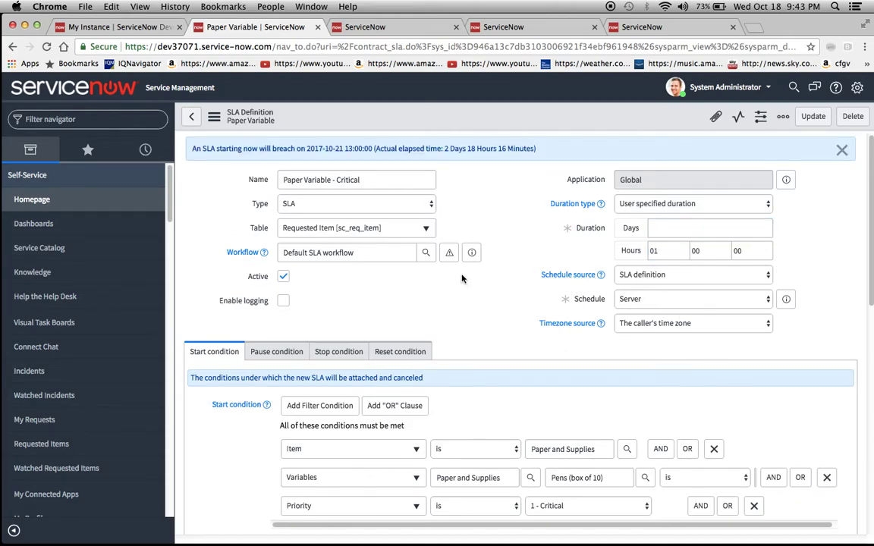
pyautogui.click(214, 117)
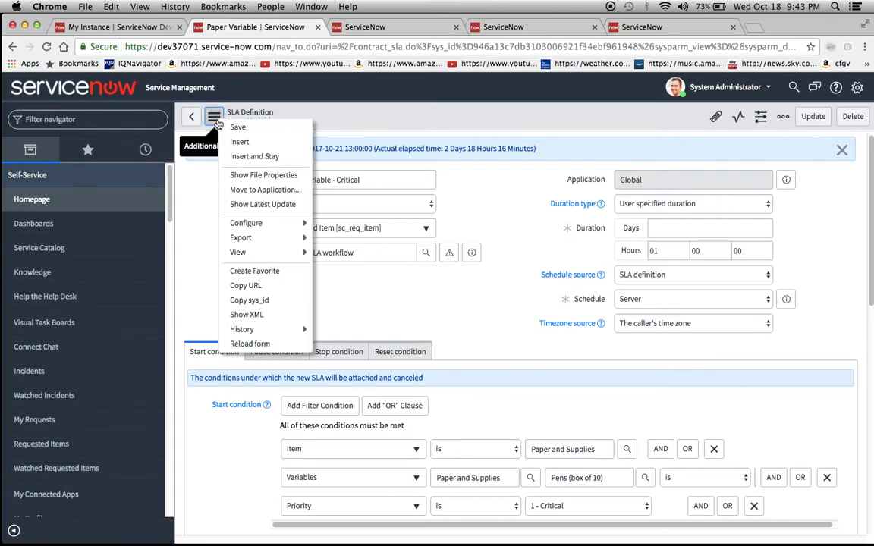
pyautogui.click(250, 157)
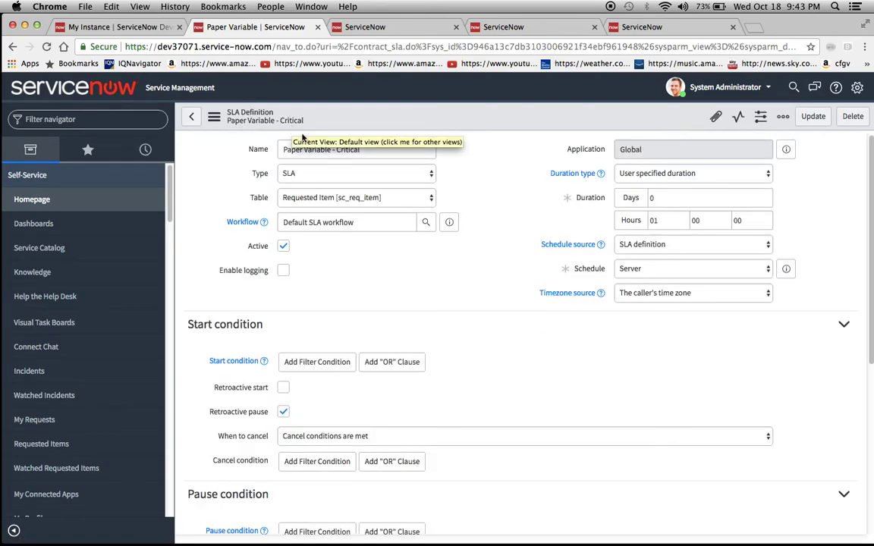
# Check the developer instance is online in the Developer Portal, then return to the instance's navigator.
pyautogui.click(368, 27)
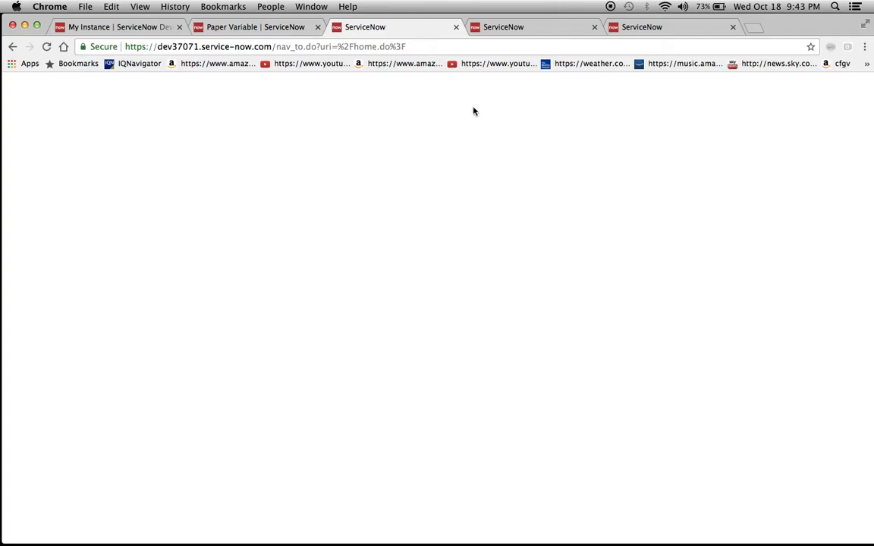
pyautogui.click(252, 29)
pyautogui.click(150, 27)
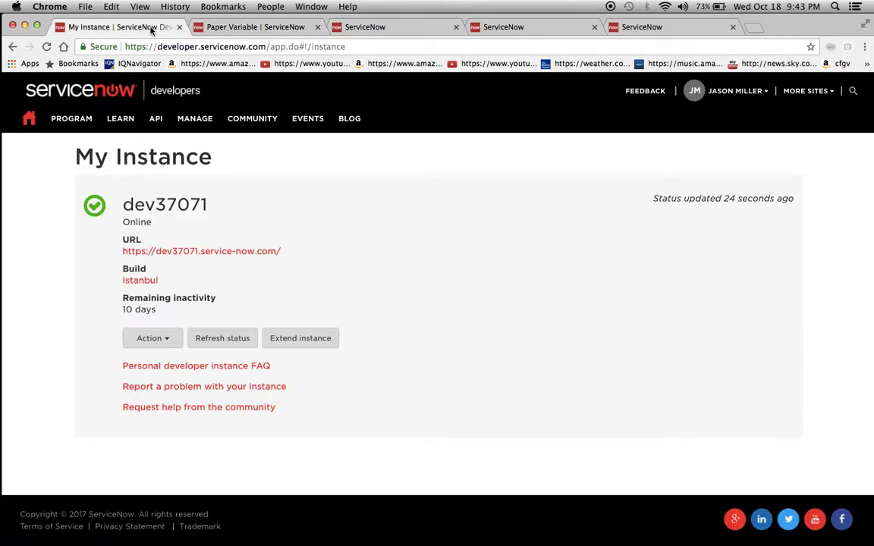
pyautogui.click(186, 252)
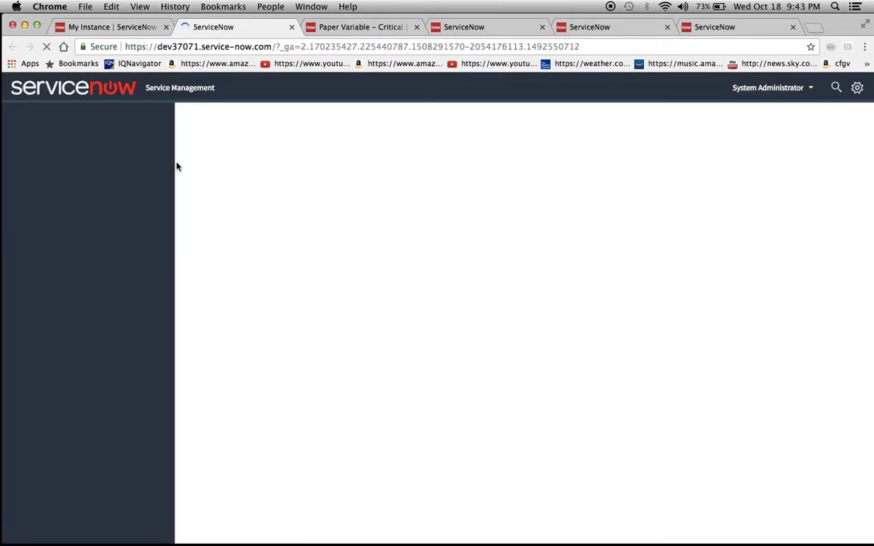
pyautogui.click(106, 26)
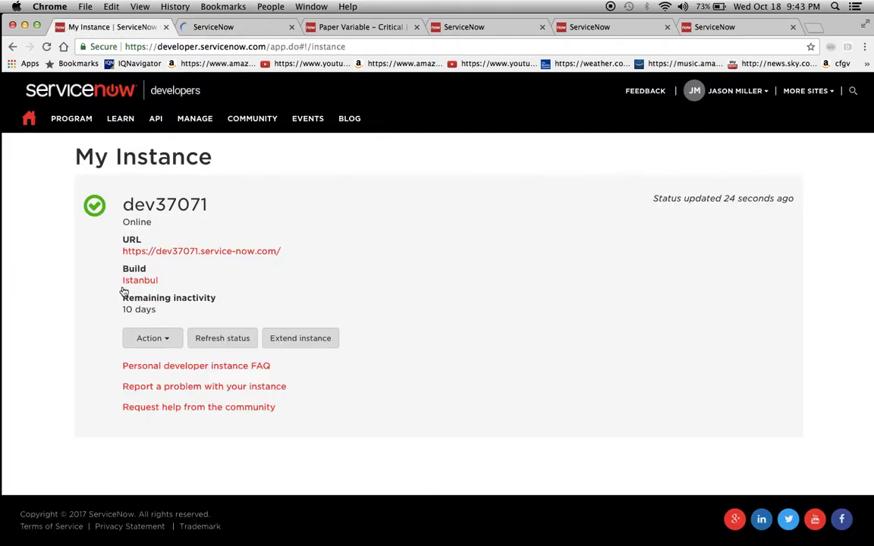
pyautogui.click(243, 32)
pyautogui.click(76, 120)
# Open the Service Catalog and SLA Definitions list from the navigator, then start a catalog search.
pyautogui.write('e')
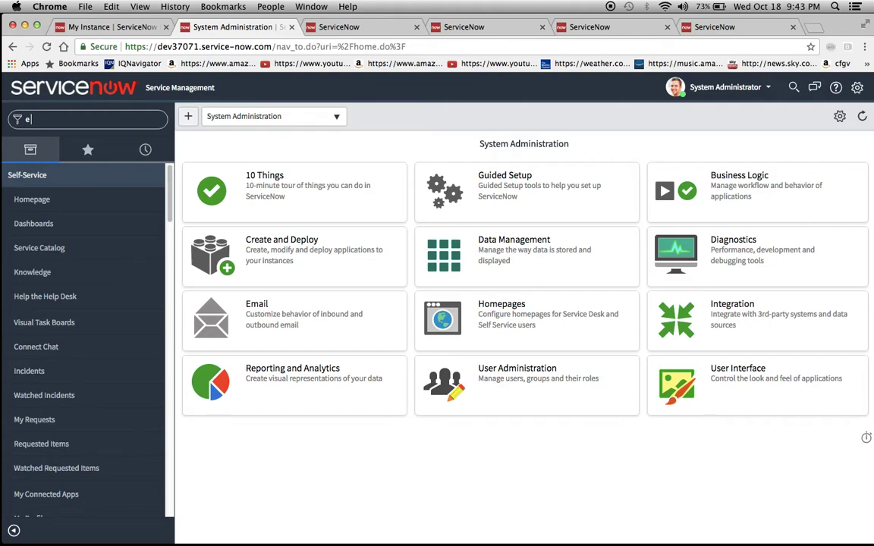
pyautogui.write(' catalog')
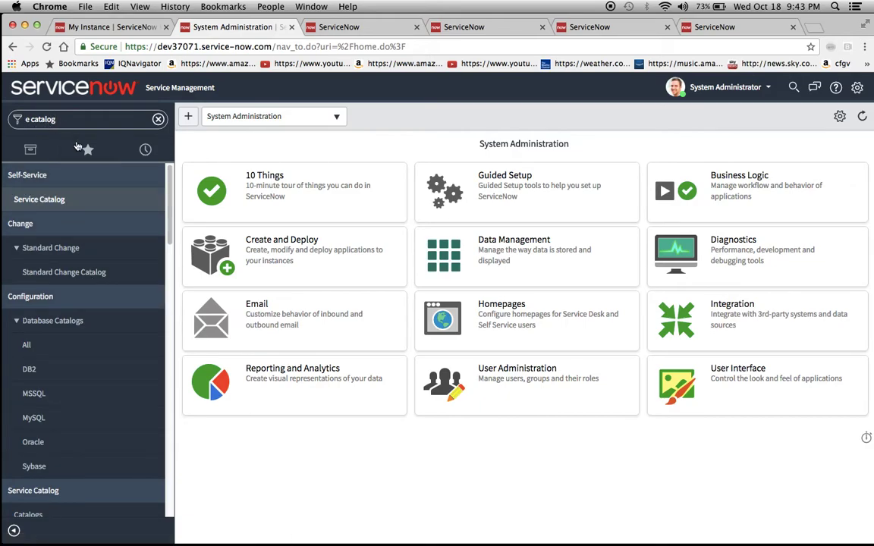
pyautogui.click(28, 202)
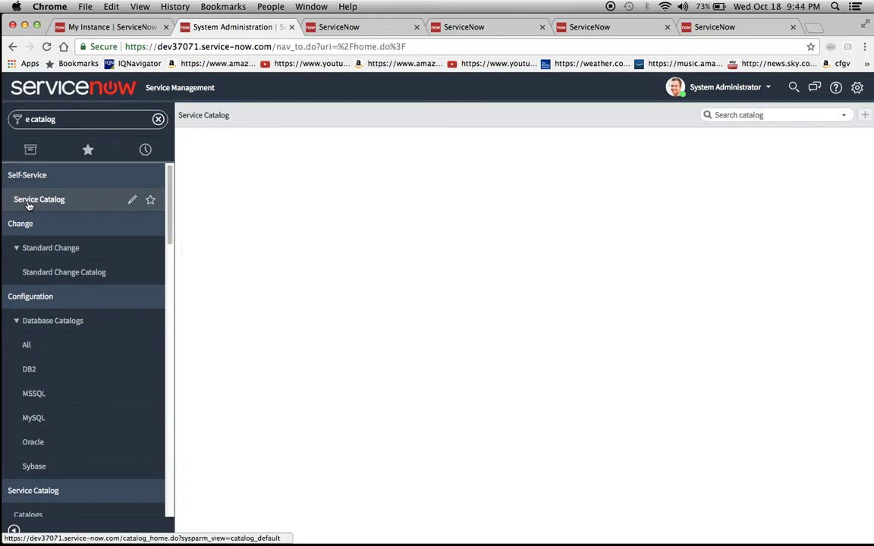
pyautogui.doubleClick(81, 119)
pyautogui.click(79, 119)
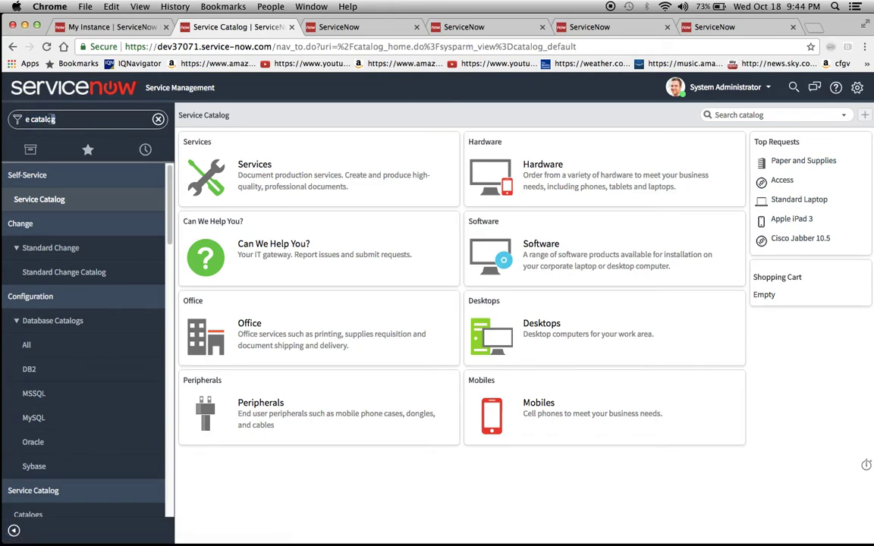
pyautogui.press('BackSpace')
pyautogui.press('BackSpace')
pyautogui.press('BackSpace')
pyautogui.press('BackSpace')
pyautogui.press('BackSpace')
pyautogui.press('BackSpace')
pyautogui.press('BackSpace')
pyautogui.press('BackSpace')
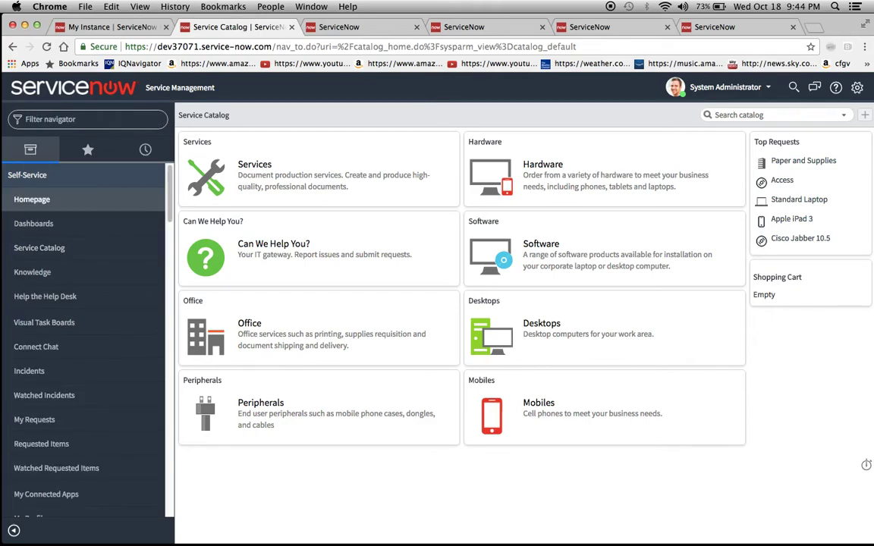
pyautogui.write('la def')
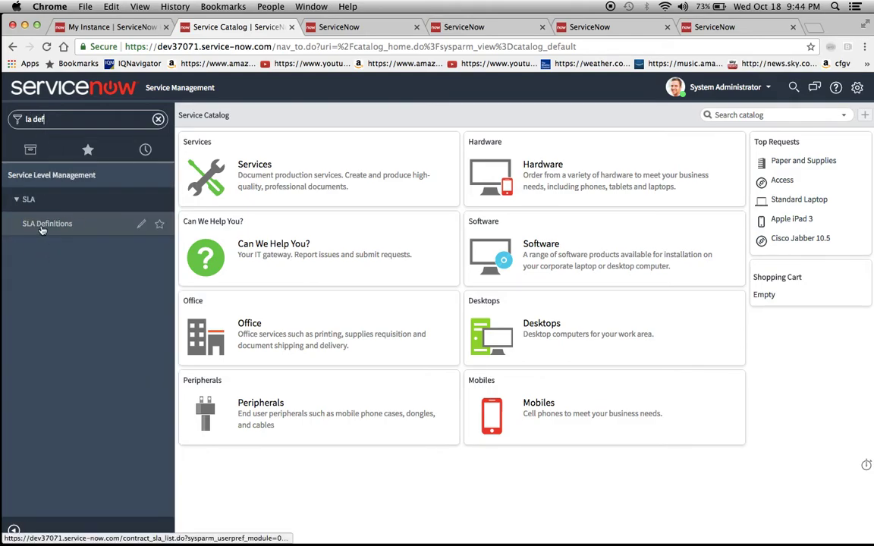
pyautogui.click(39, 222)
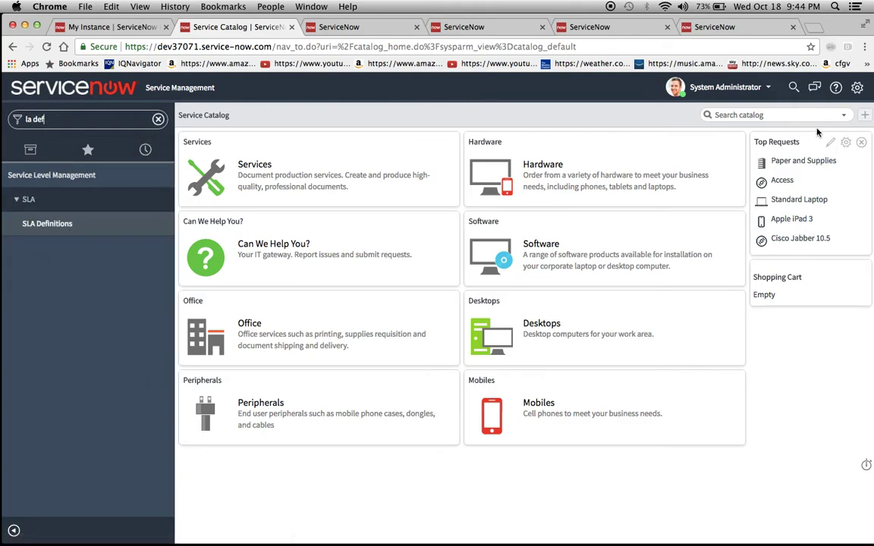
pyautogui.click(794, 87)
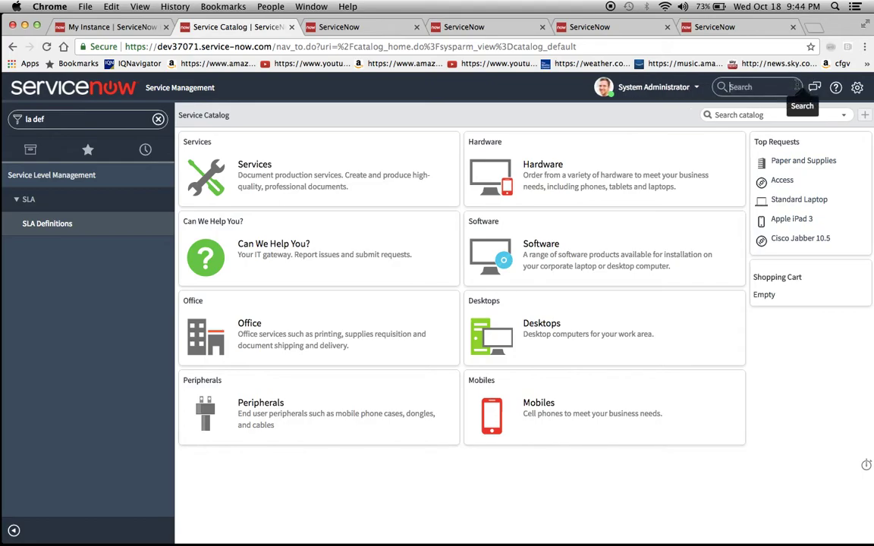
pyautogui.click(733, 116)
# Search the catalog for 'pap' and order Paper and Supplies with 5 boxes of pens ($14.00).
pyautogui.write('paper')
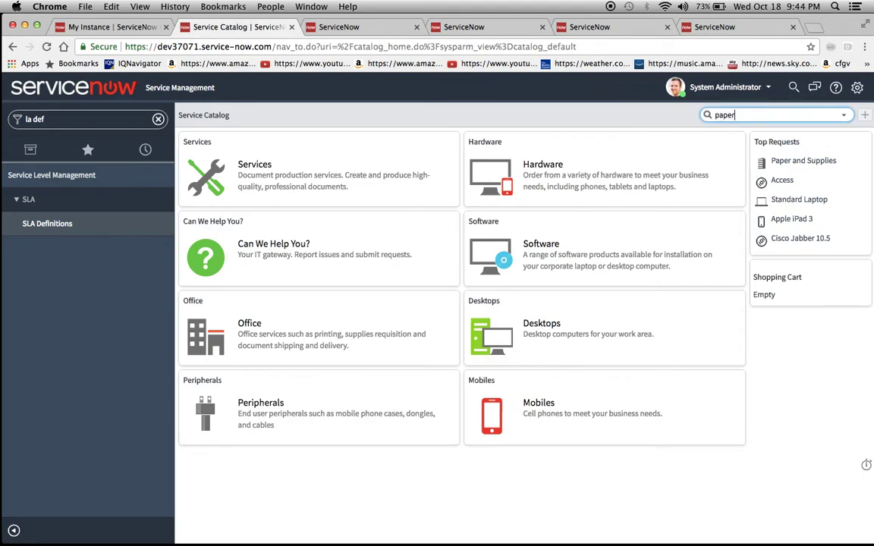
pyautogui.press('Return')
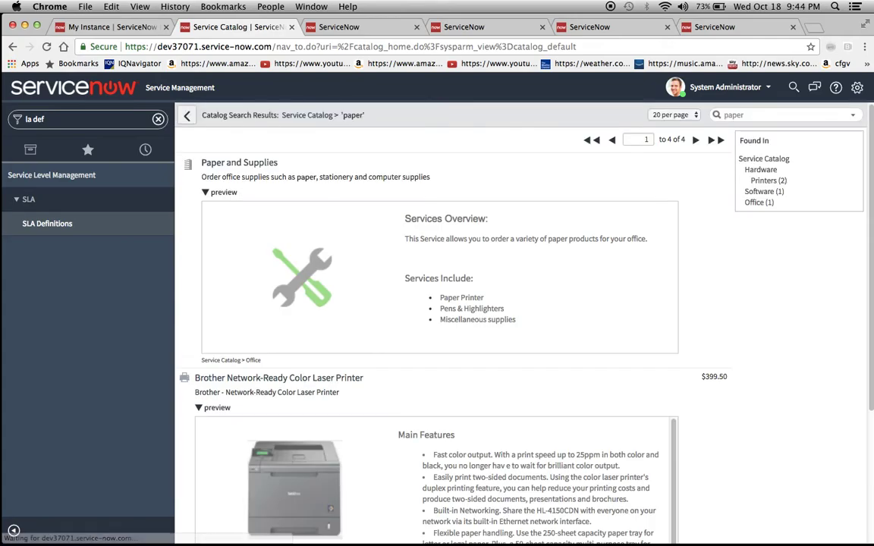
pyautogui.click(264, 162)
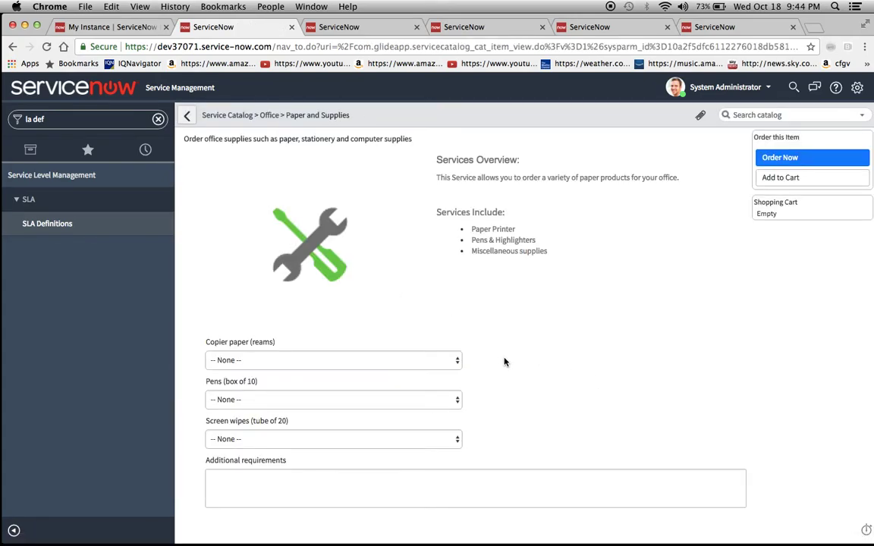
pyautogui.click(370, 401)
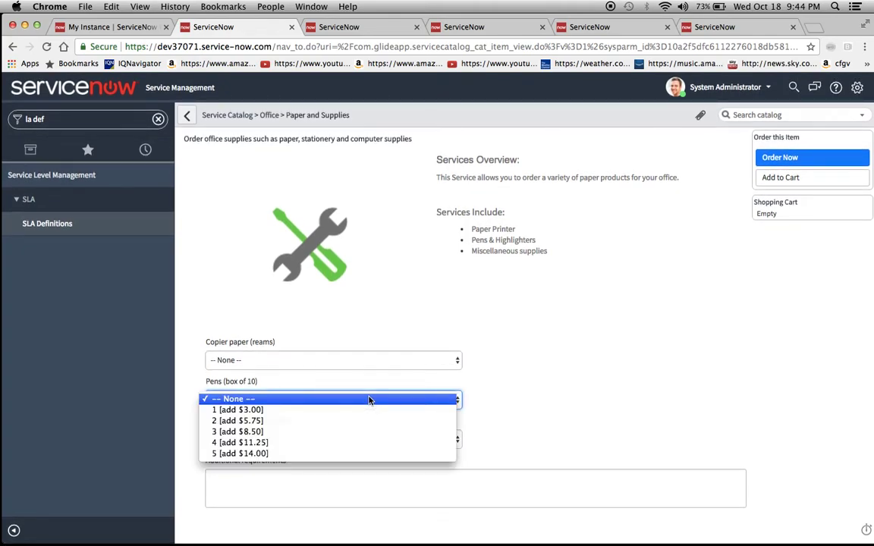
pyautogui.click(329, 453)
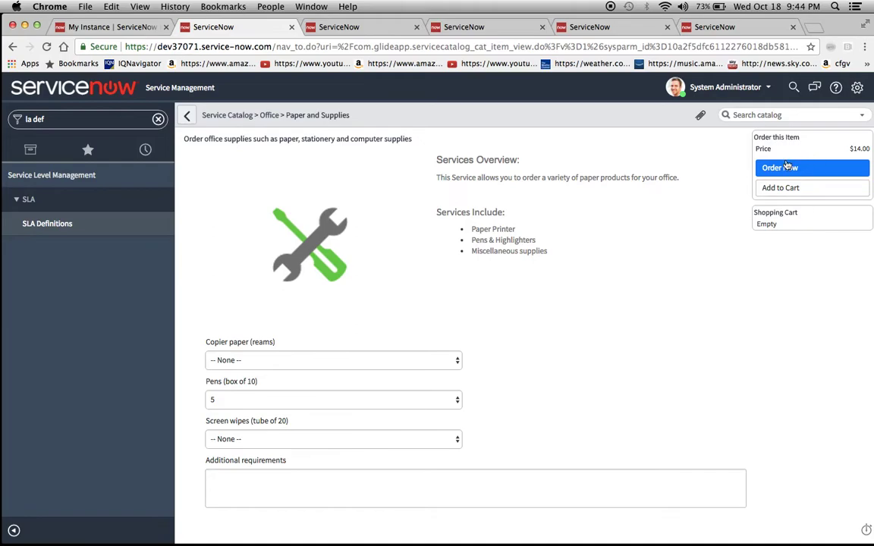
pyautogui.click(781, 168)
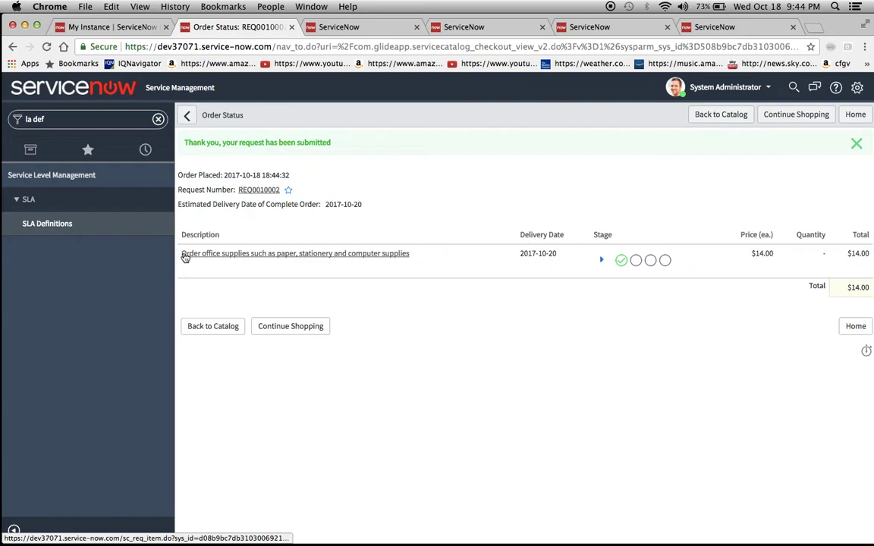
# Open requested item RITM0010002 and confirm the Paper Variable SLA is in progress in Task SLAs.
pyautogui.click(209, 258)
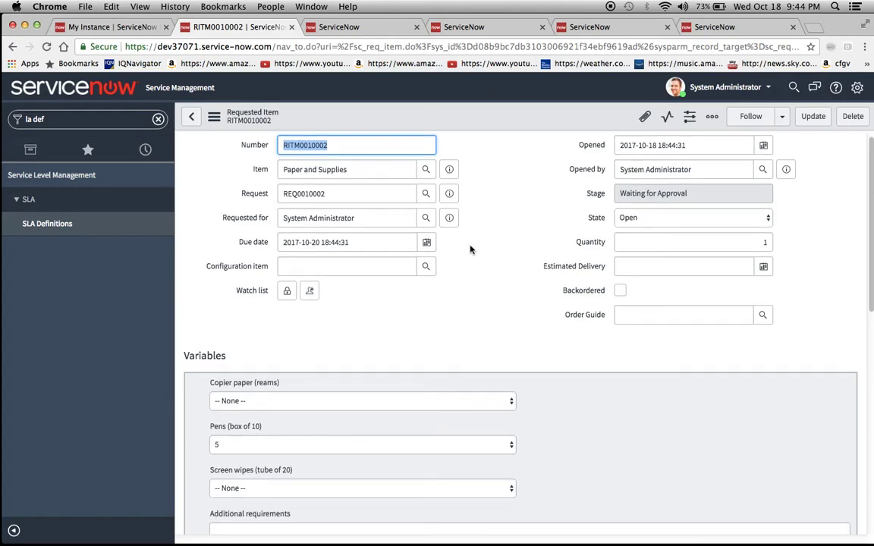
pyautogui.scroll(-10, 470, 249)
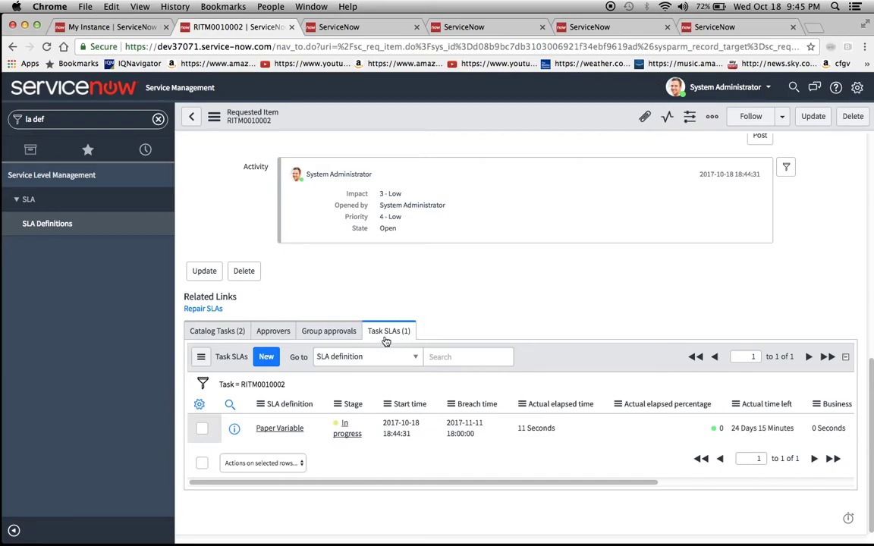
pyautogui.scroll(10, 499, 328)
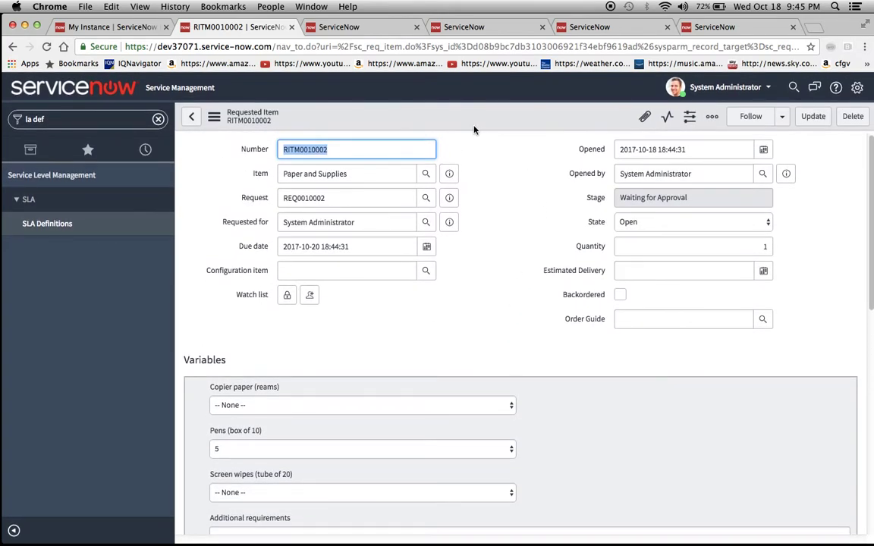
pyautogui.rightClick(445, 122)
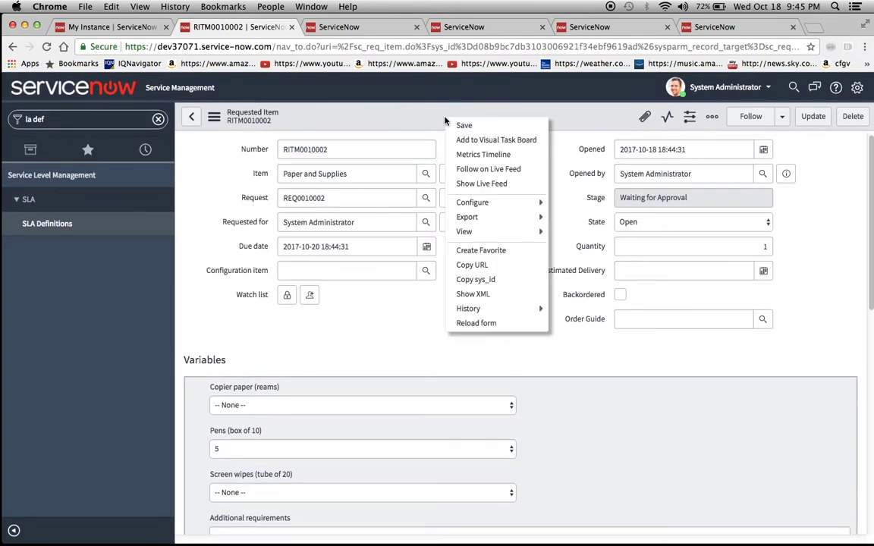
pyautogui.moveTo(504, 209)
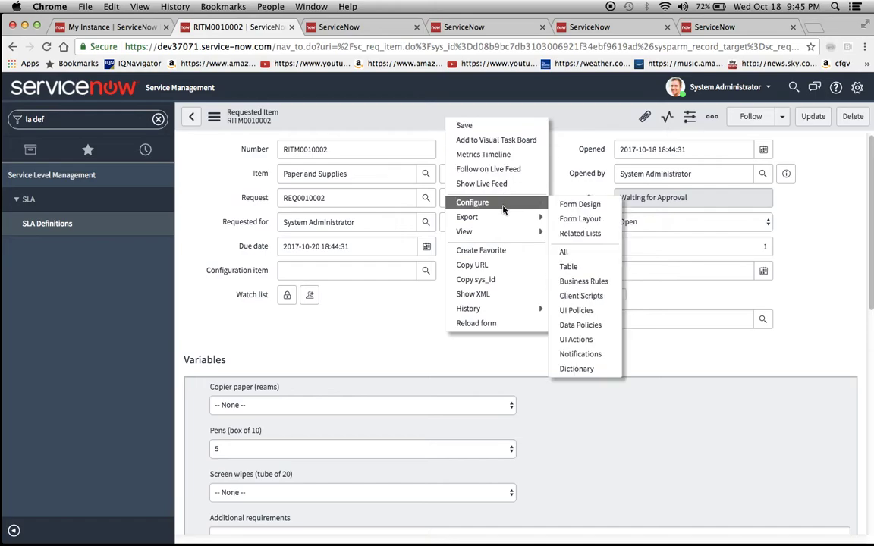
pyautogui.click(581, 219)
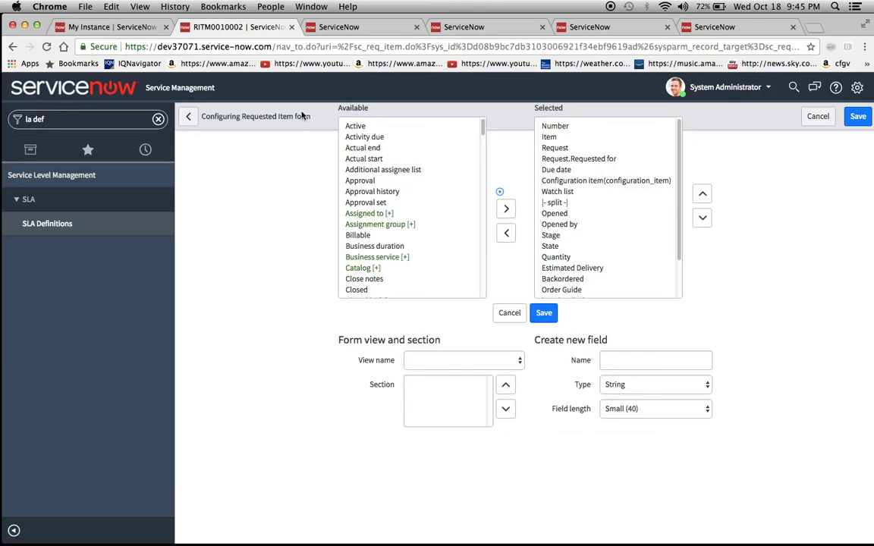
pyautogui.click(192, 119)
pyautogui.rightClick(460, 125)
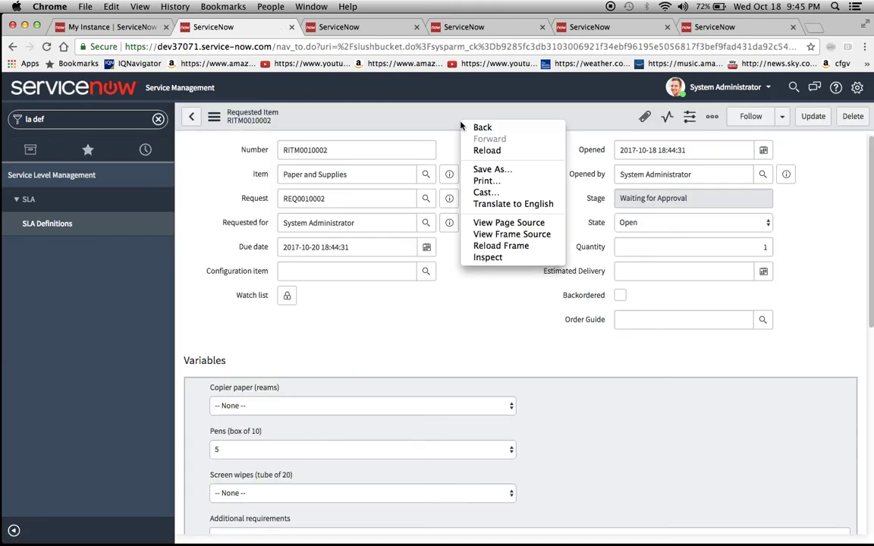
pyautogui.click(399, 117)
pyautogui.rightClick(397, 115)
pyautogui.click(221, 129)
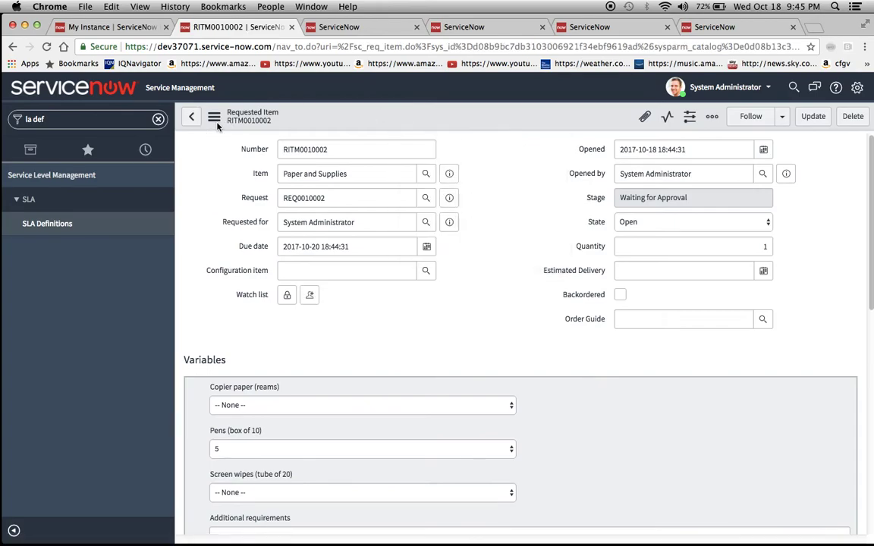
pyautogui.rightClick(364, 132)
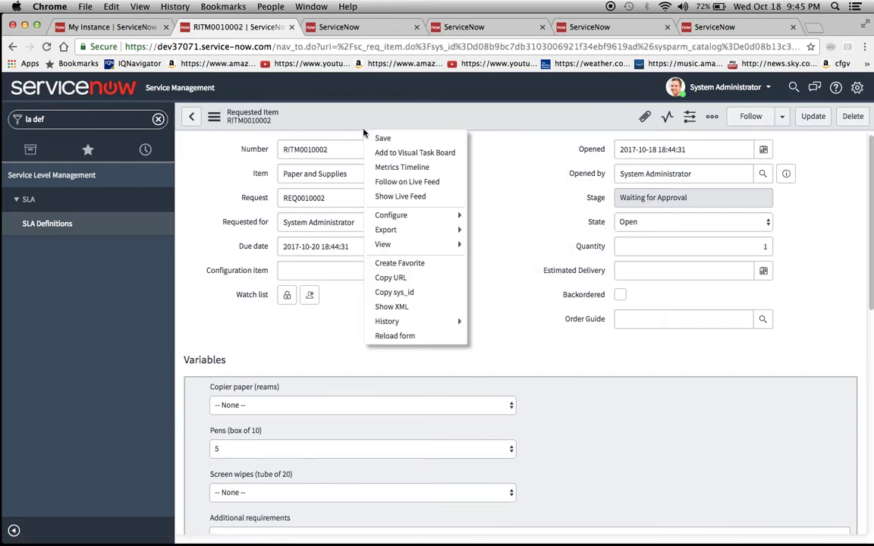
pyautogui.moveTo(437, 217)
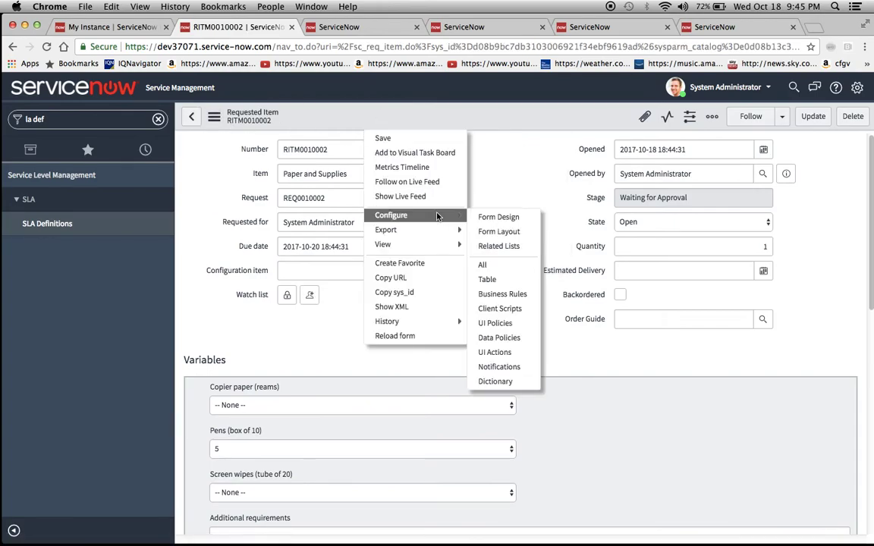
pyautogui.click(489, 246)
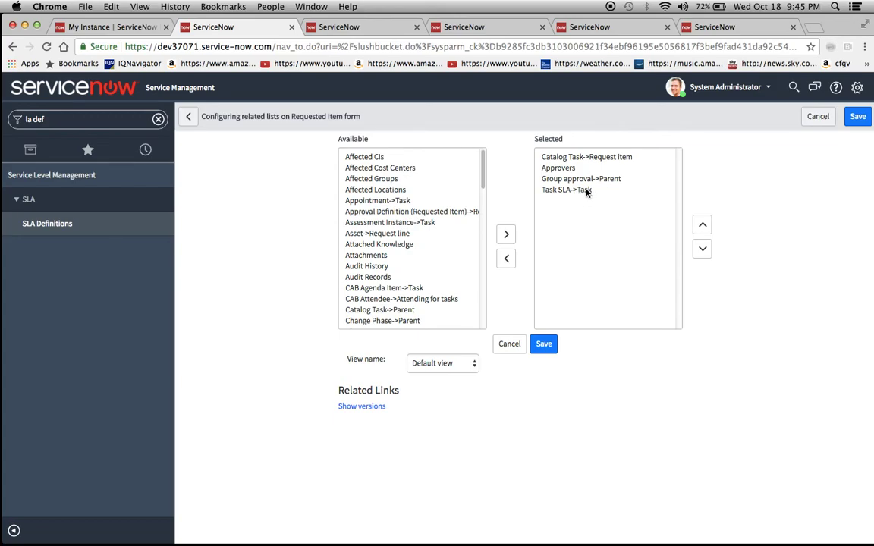
pyautogui.click(818, 117)
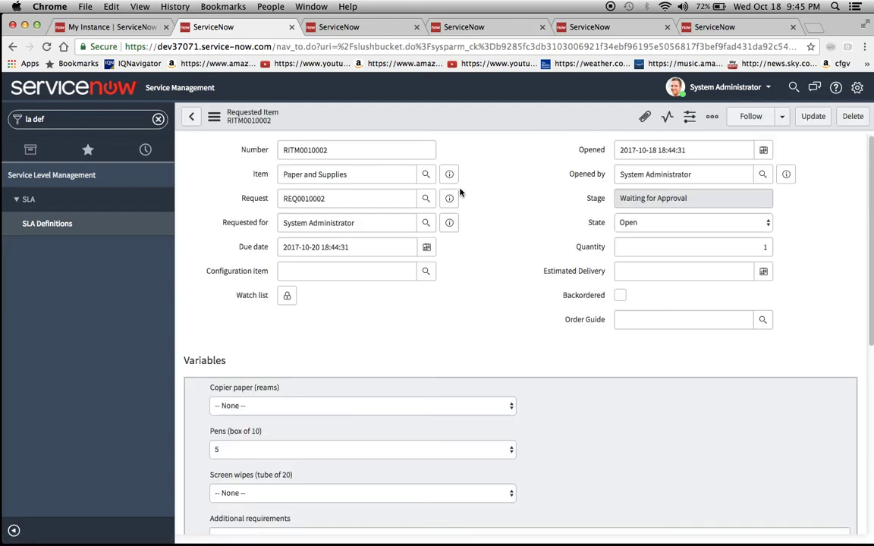